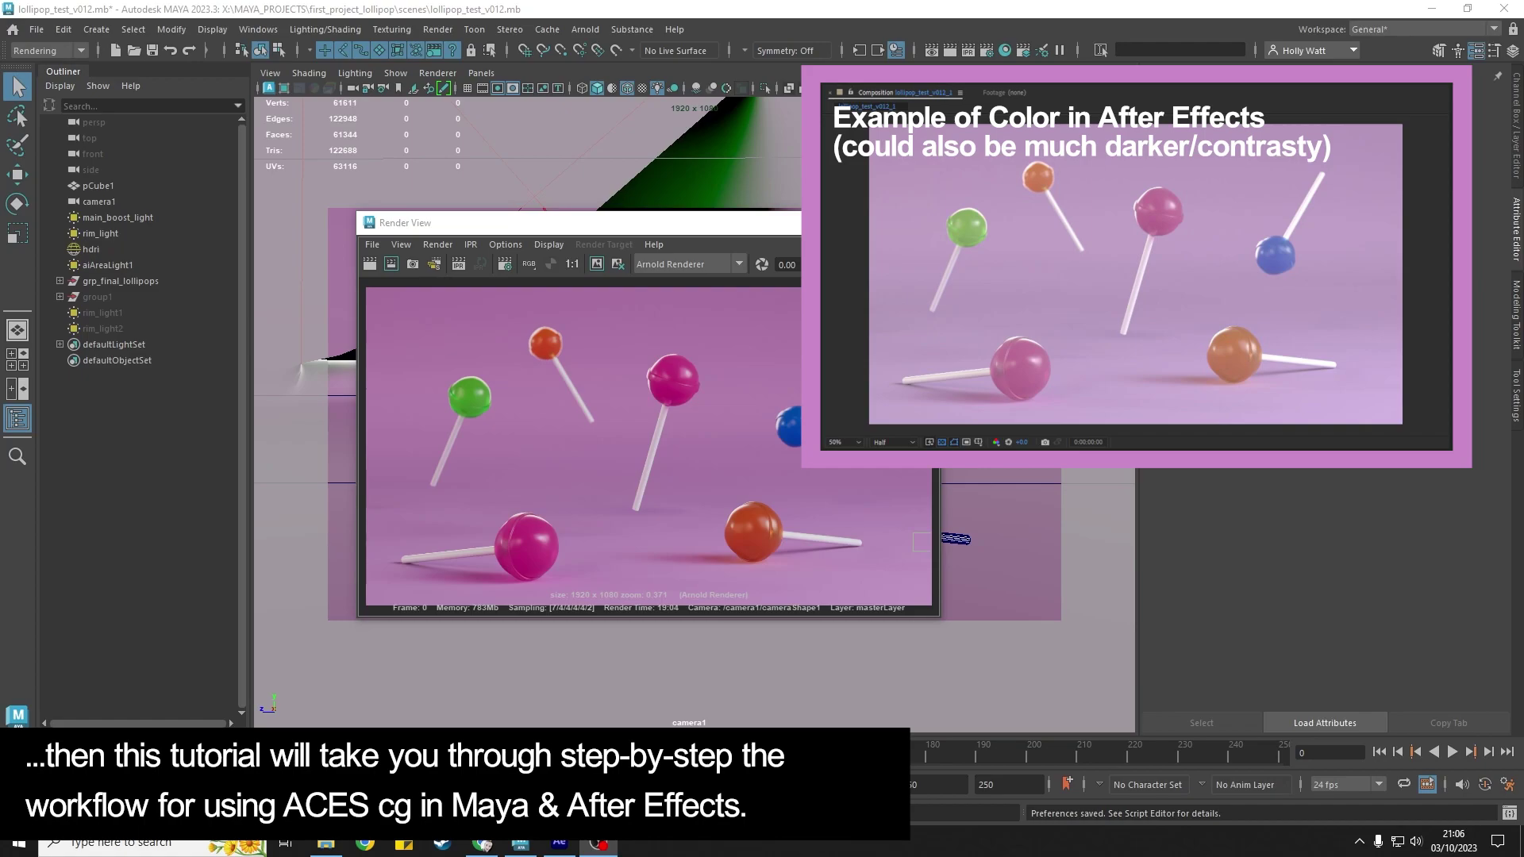
Step: Enlarge Maya's Render View window so the lollipop render is shown larger
{"action": "left_click_drag", "start_coordinate": [930, 613], "coordinate": [1279, 668]}
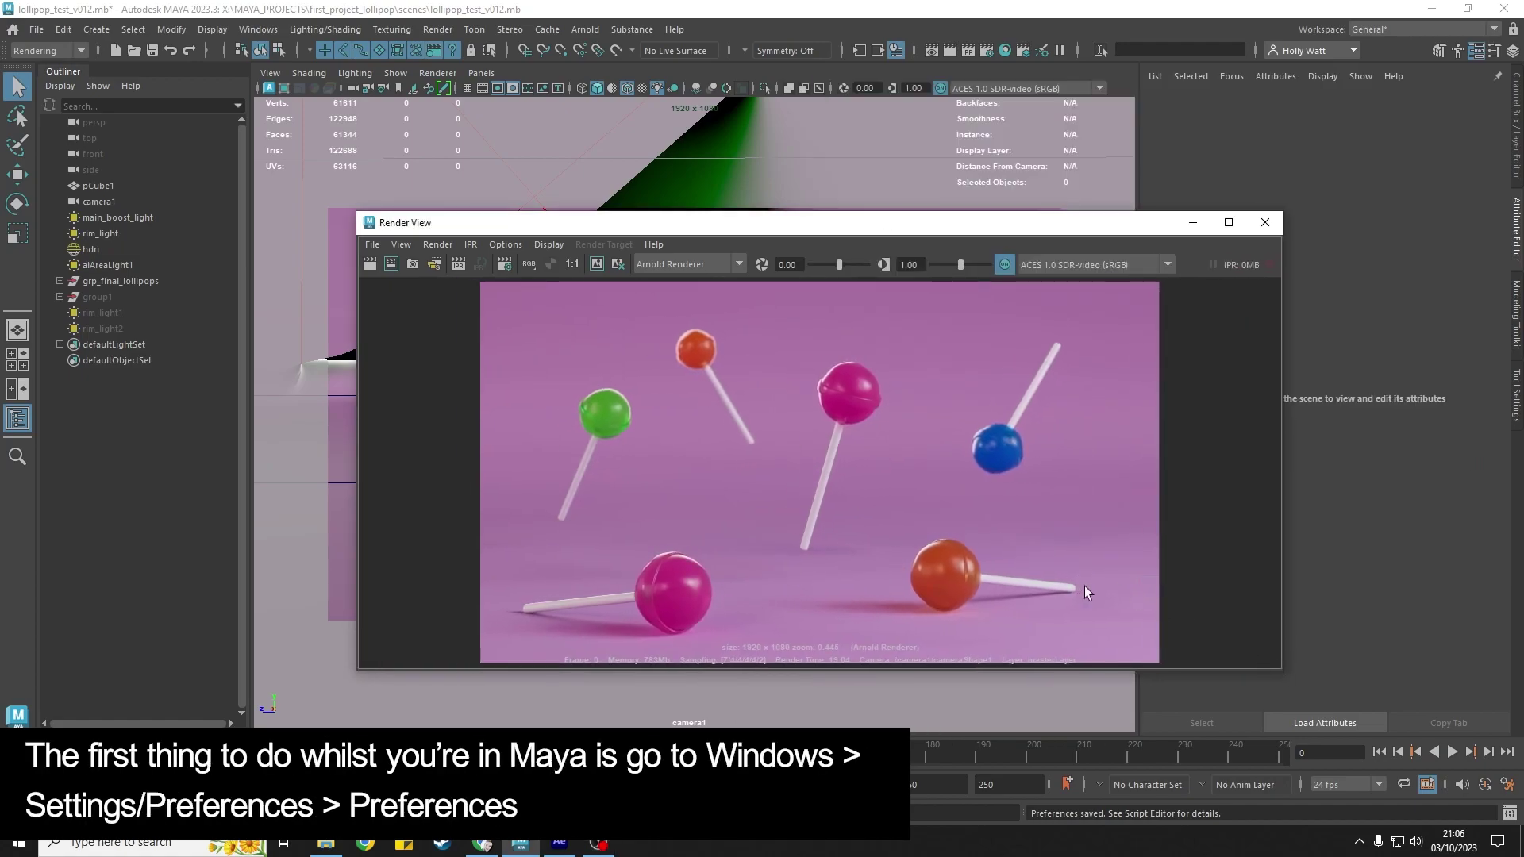
Step: Show Maya's Color Management preferences: ACEScg rendering space, sRGB display, ACES 1.0 SDR-video view
{"action": "left_click", "coordinate": [258, 29]}
{"action": "mouse_move", "coordinate": [362, 200]}
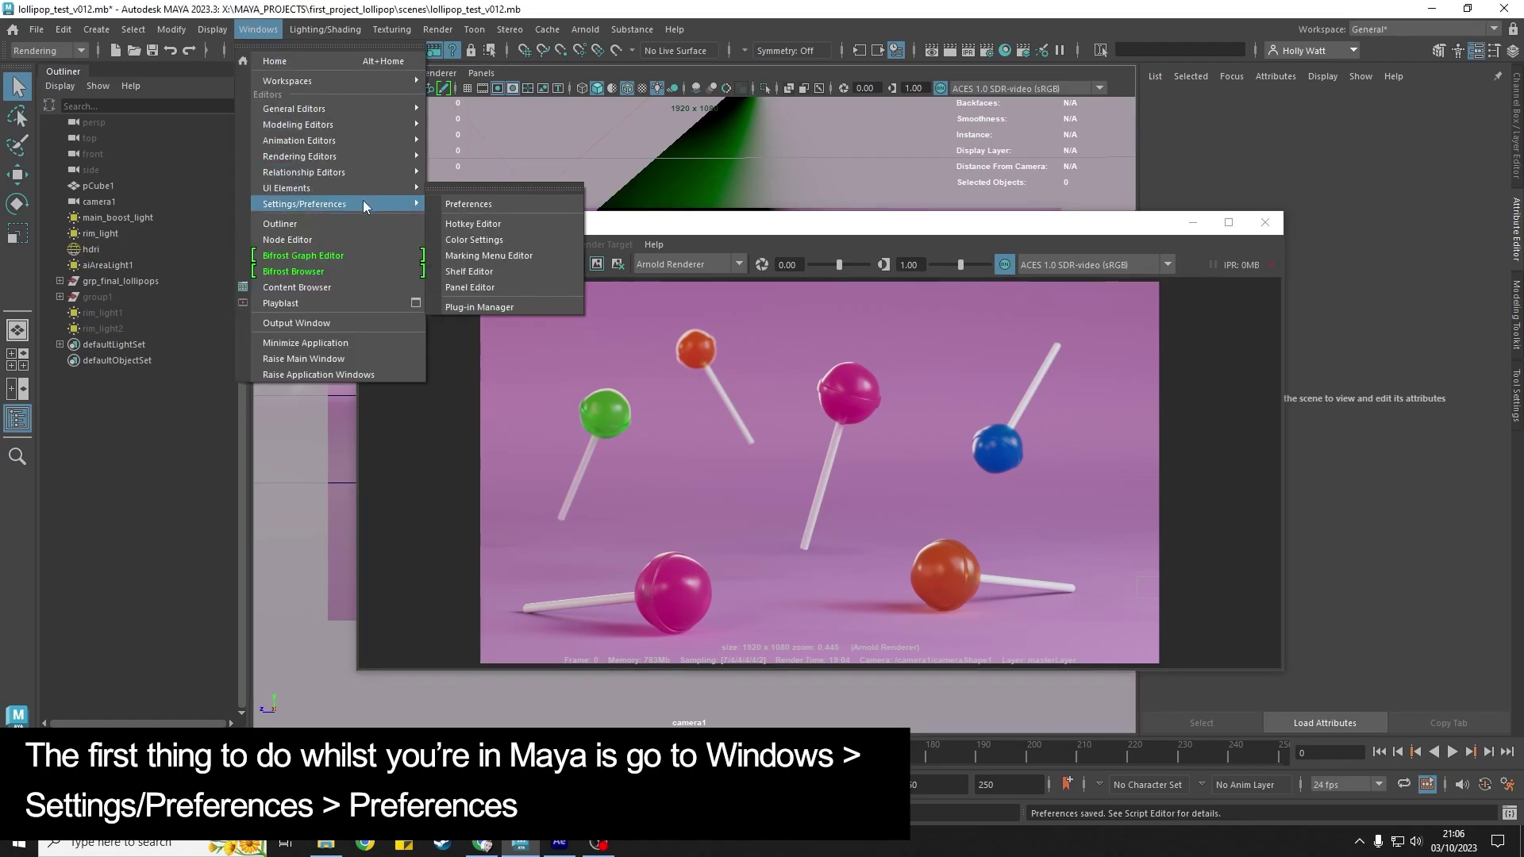
{"action": "left_click", "coordinate": [473, 206]}
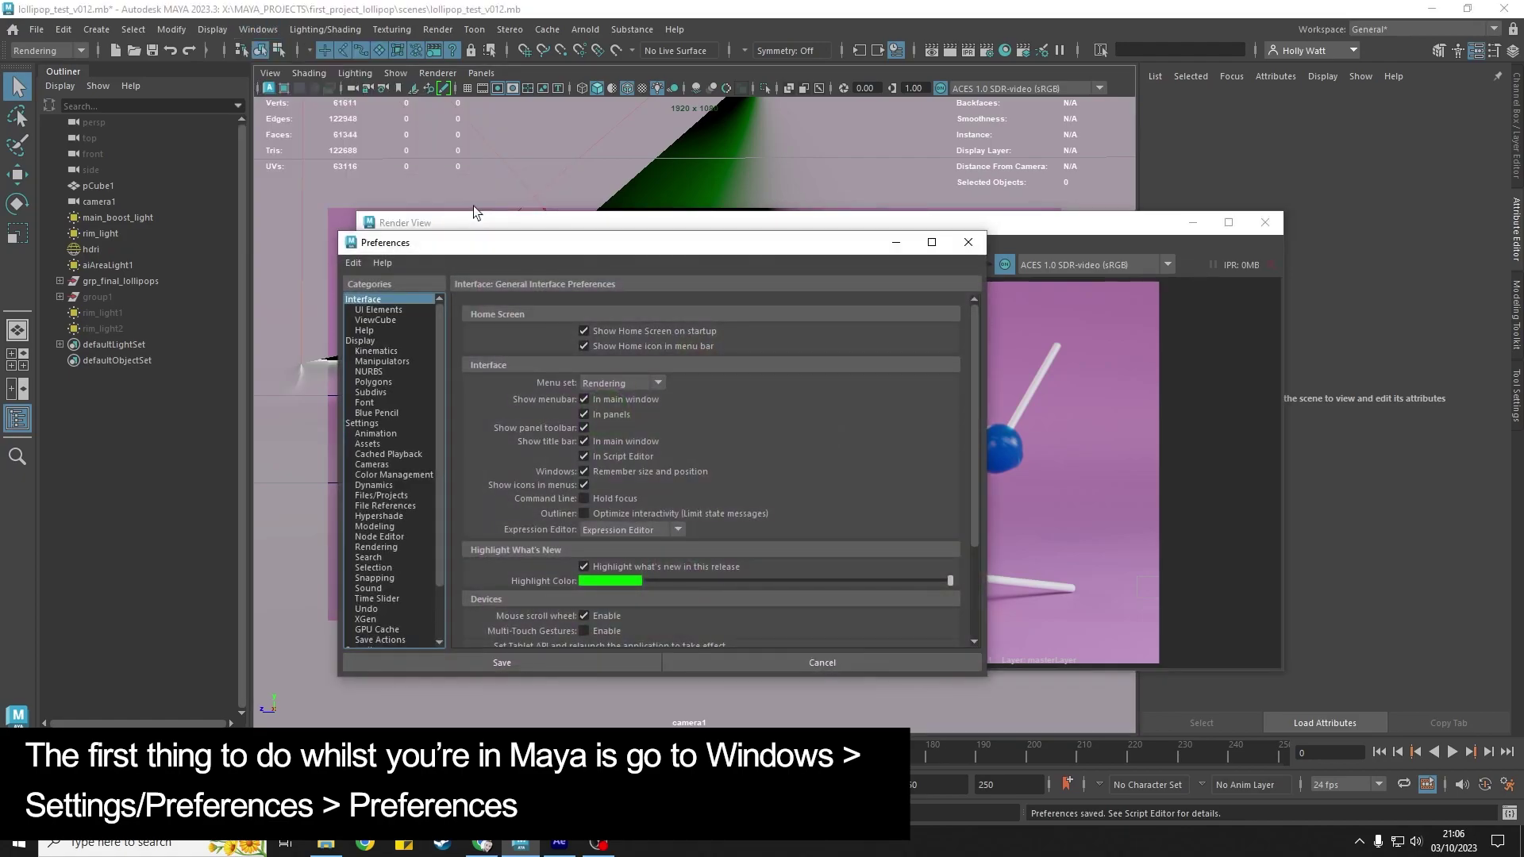
{"action": "left_click", "coordinate": [412, 476]}
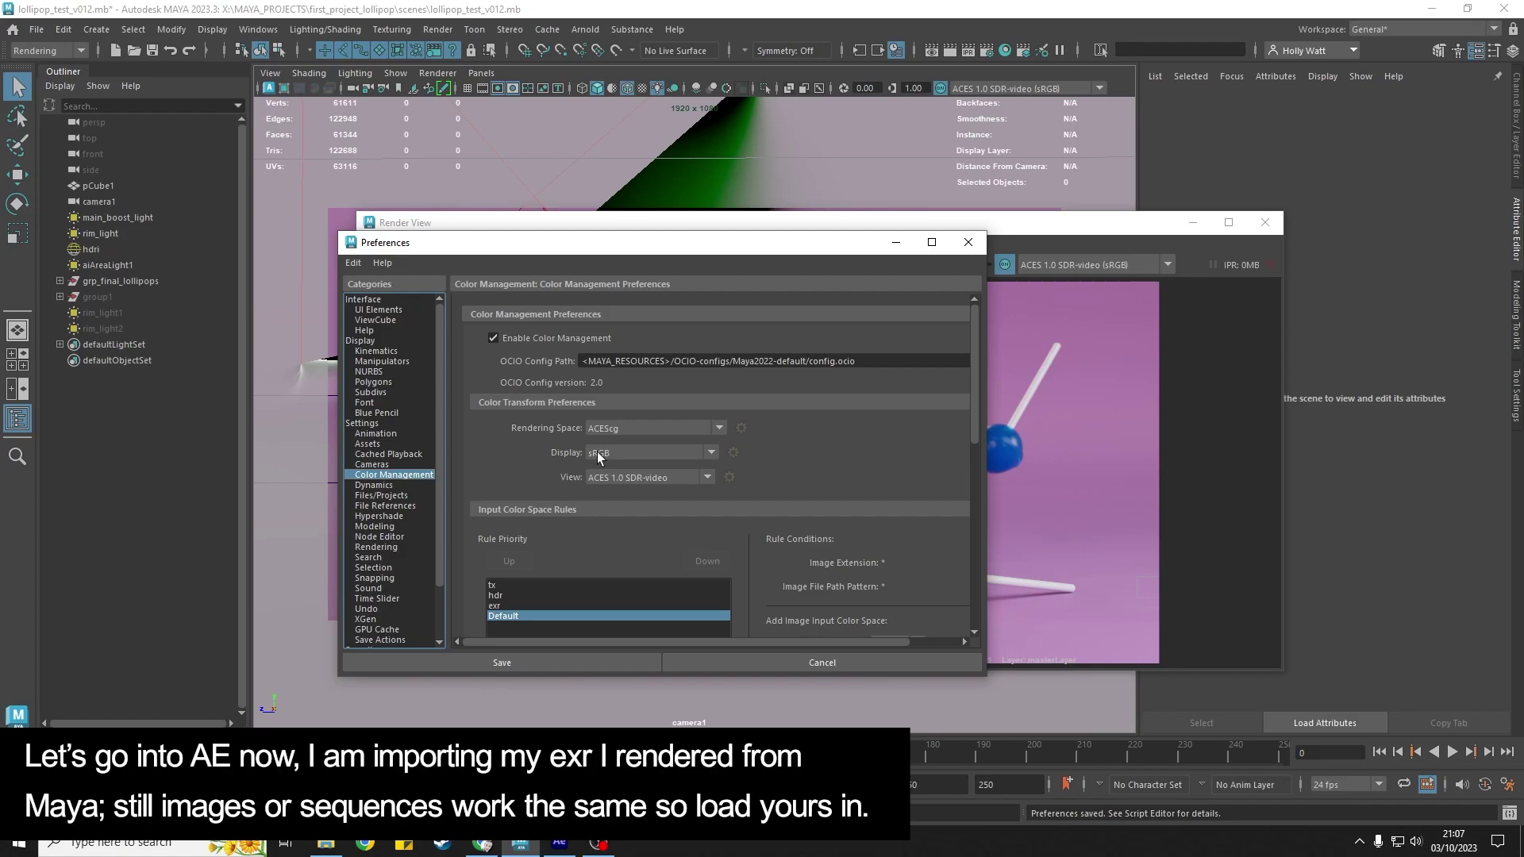
Step: Import lollipop_test_v012_1.exr into After Effects and build a composition from it
{"action": "left_click", "coordinate": [559, 845]}
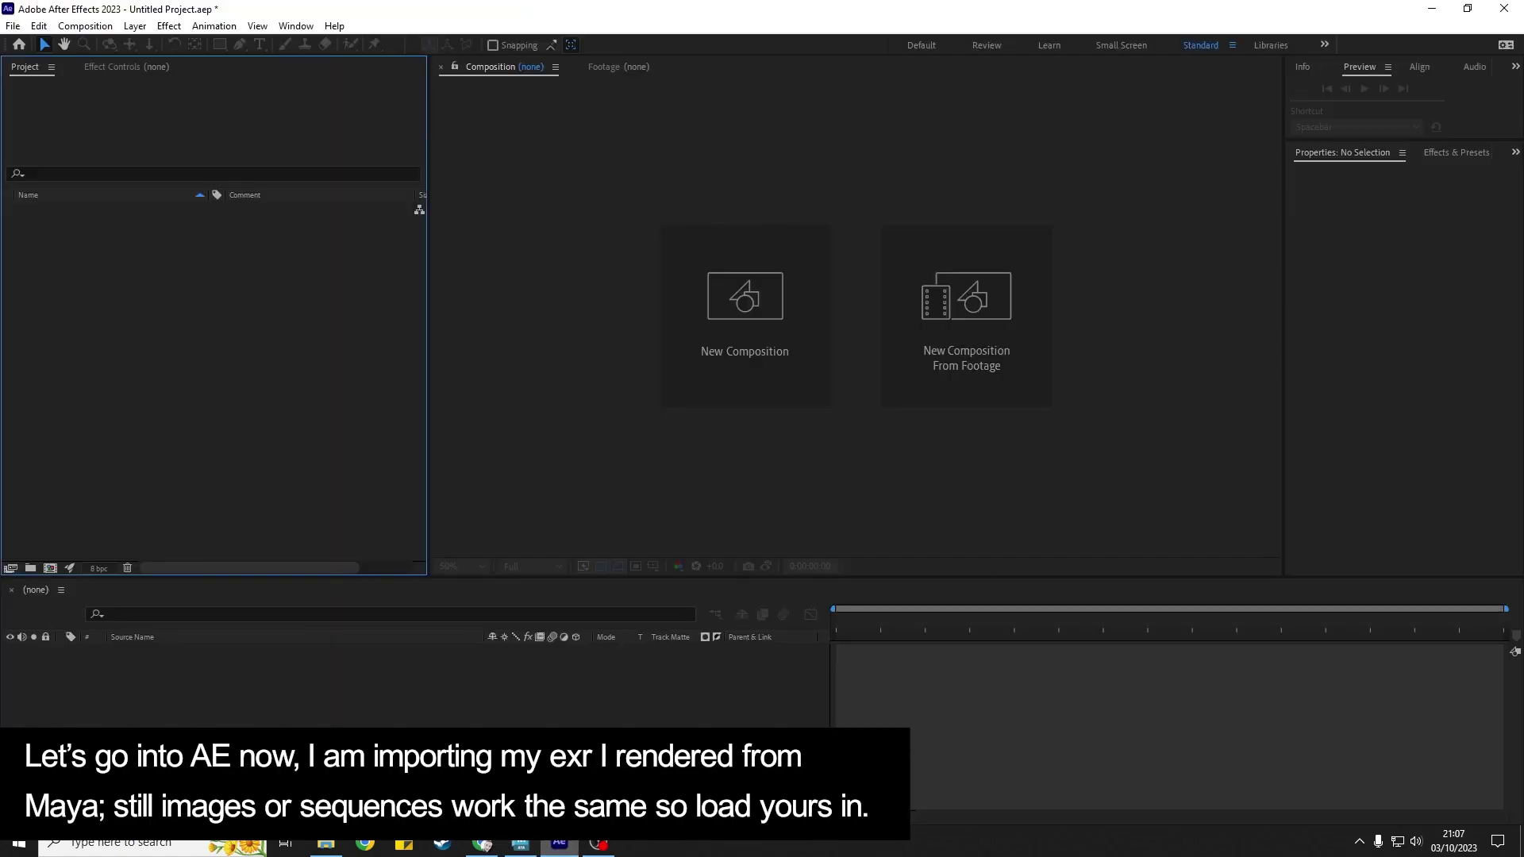
{"action": "right_click", "coordinate": [143, 325]}
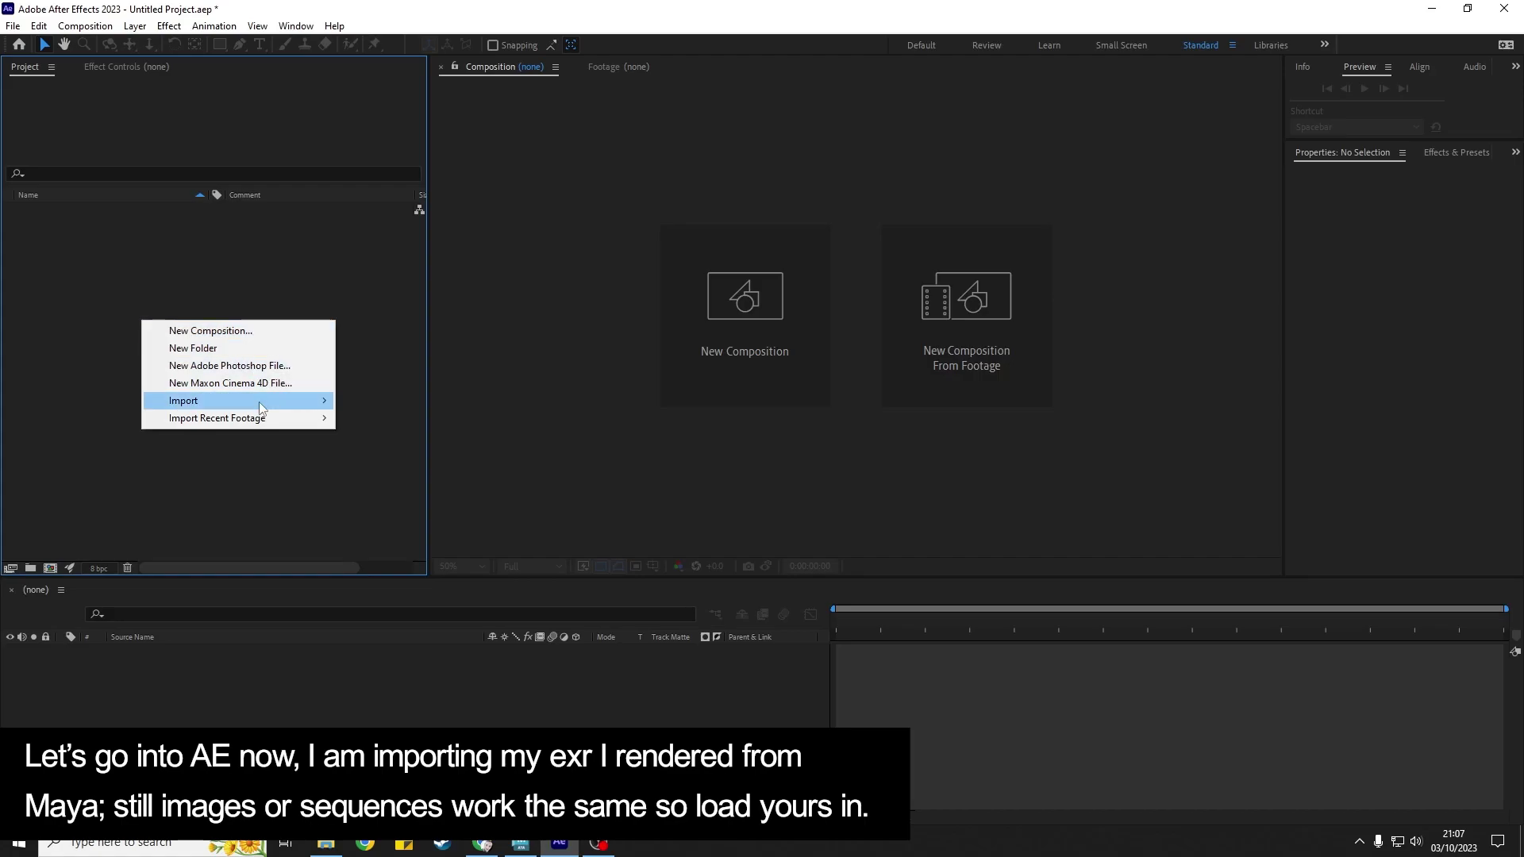
{"action": "mouse_move", "coordinate": [259, 400]}
{"action": "left_click", "coordinate": [427, 403]}
{"action": "left_click", "coordinate": [744, 270]}
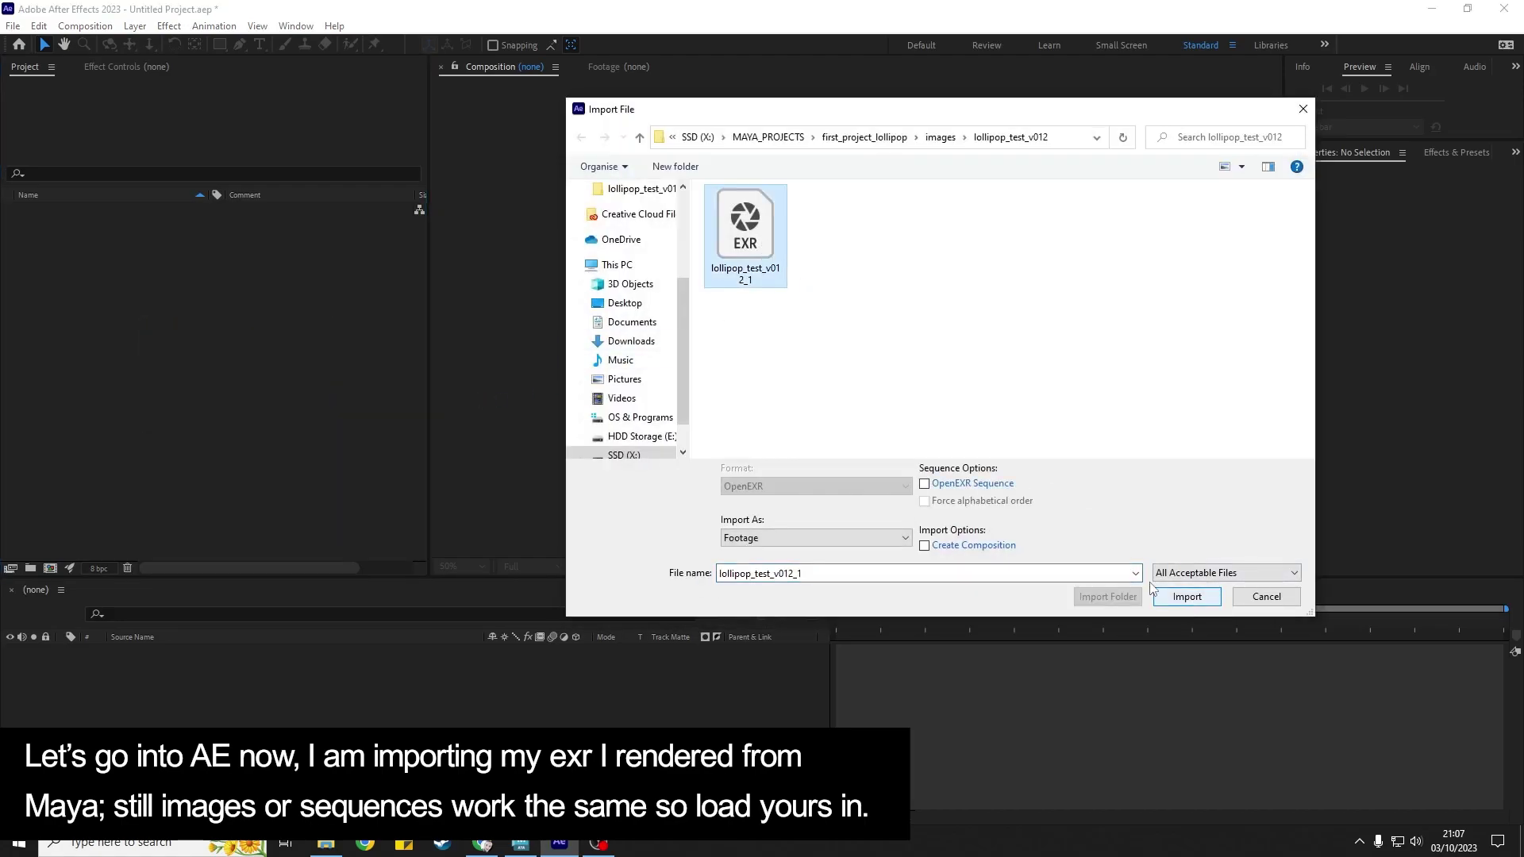
{"action": "left_click", "coordinate": [1197, 595]}
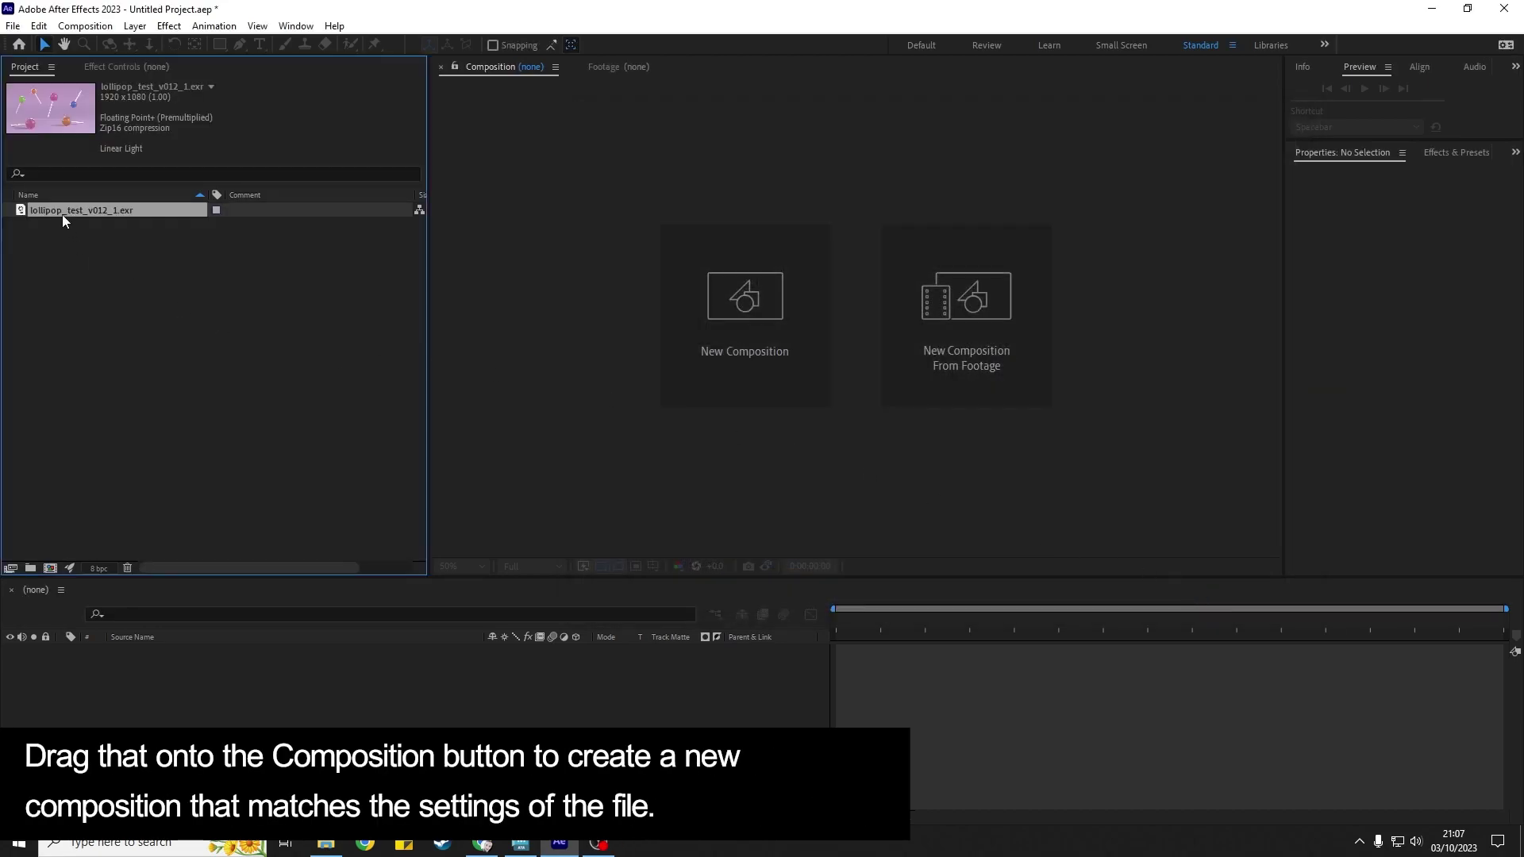
{"action": "left_click_drag", "start_coordinate": [64, 215], "coordinate": [50, 569]}
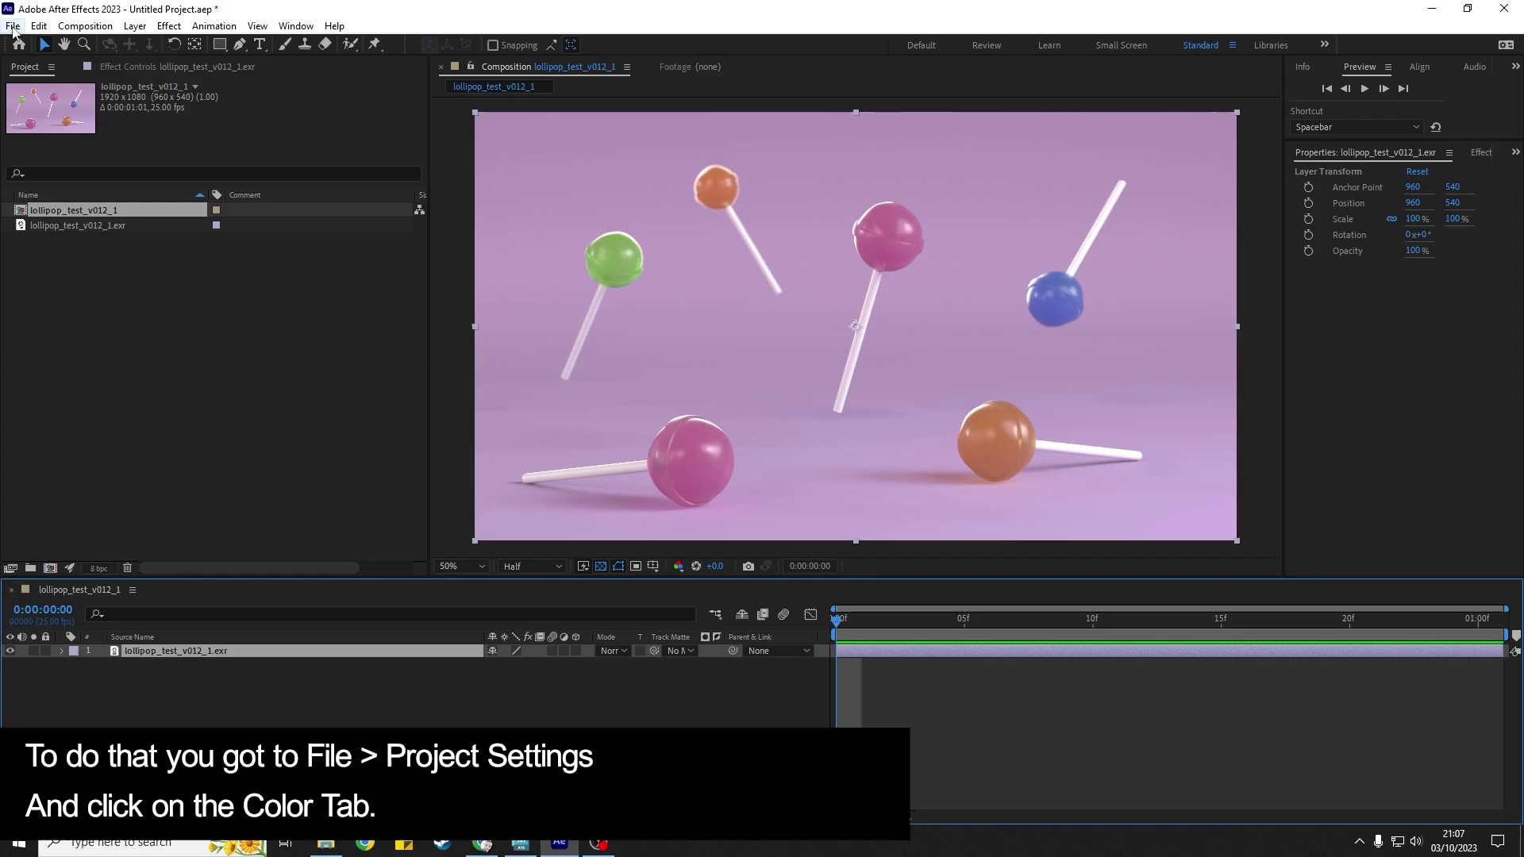
Step: Switch the project's Color Engine to OCIO color managed, accepting the warning
{"action": "left_click", "coordinate": [12, 27]}
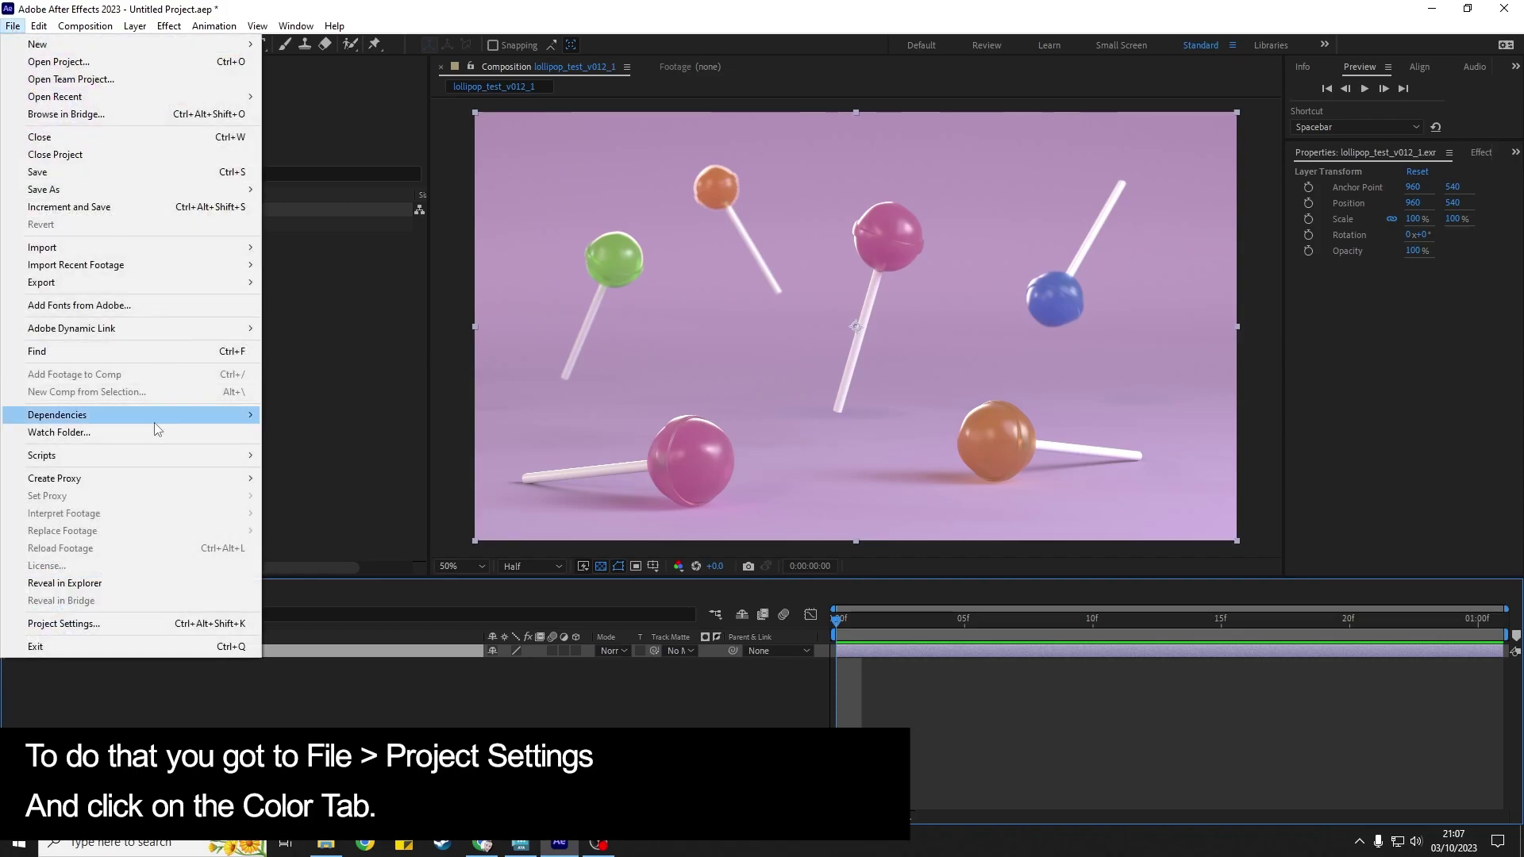
{"action": "left_click", "coordinate": [206, 623]}
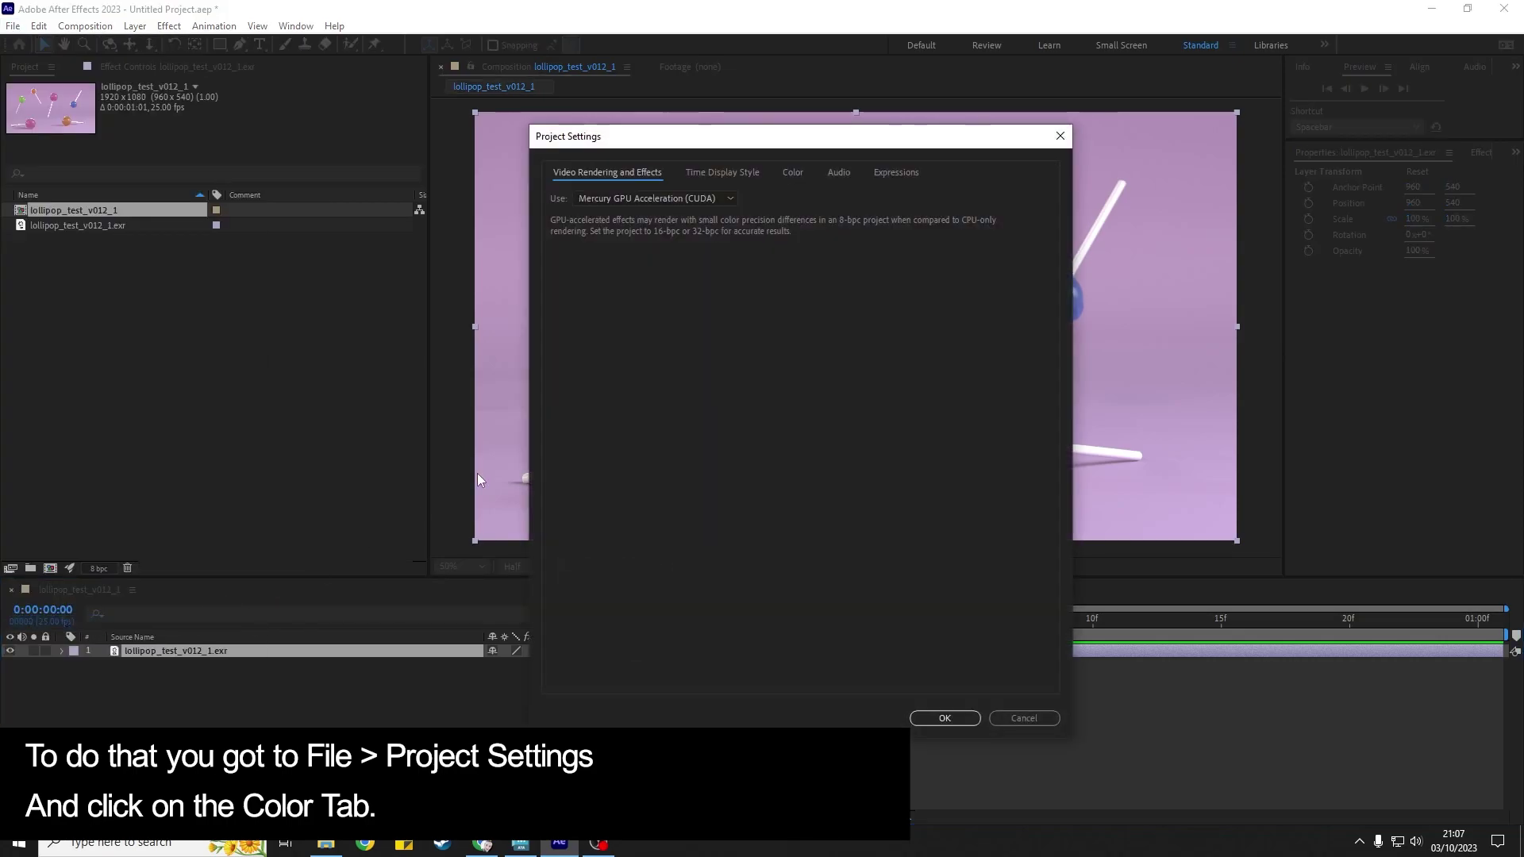
{"action": "left_click", "coordinate": [793, 172]}
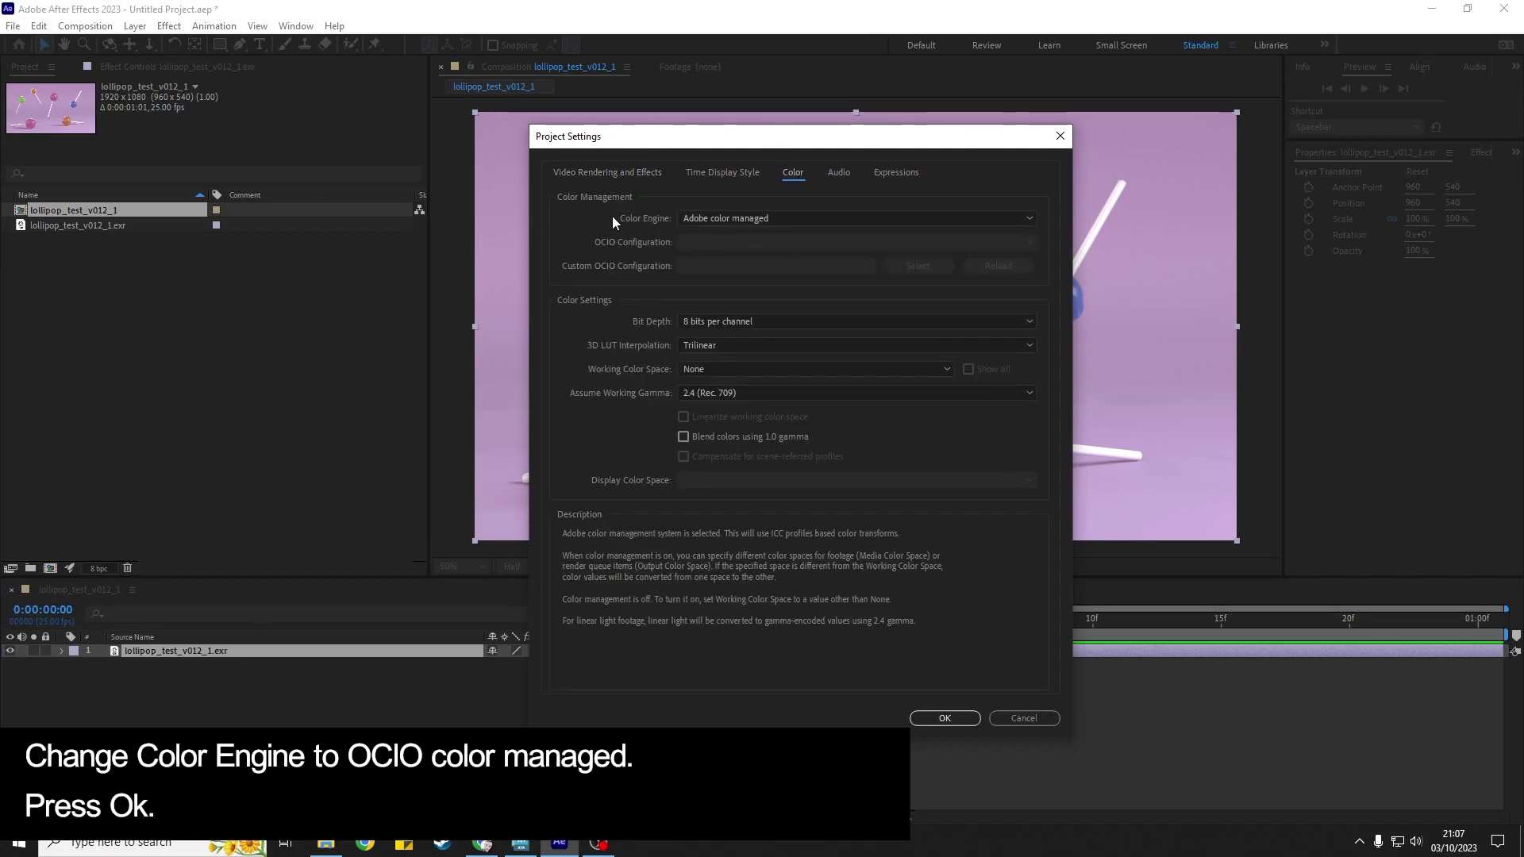
{"action": "left_click", "coordinate": [769, 217]}
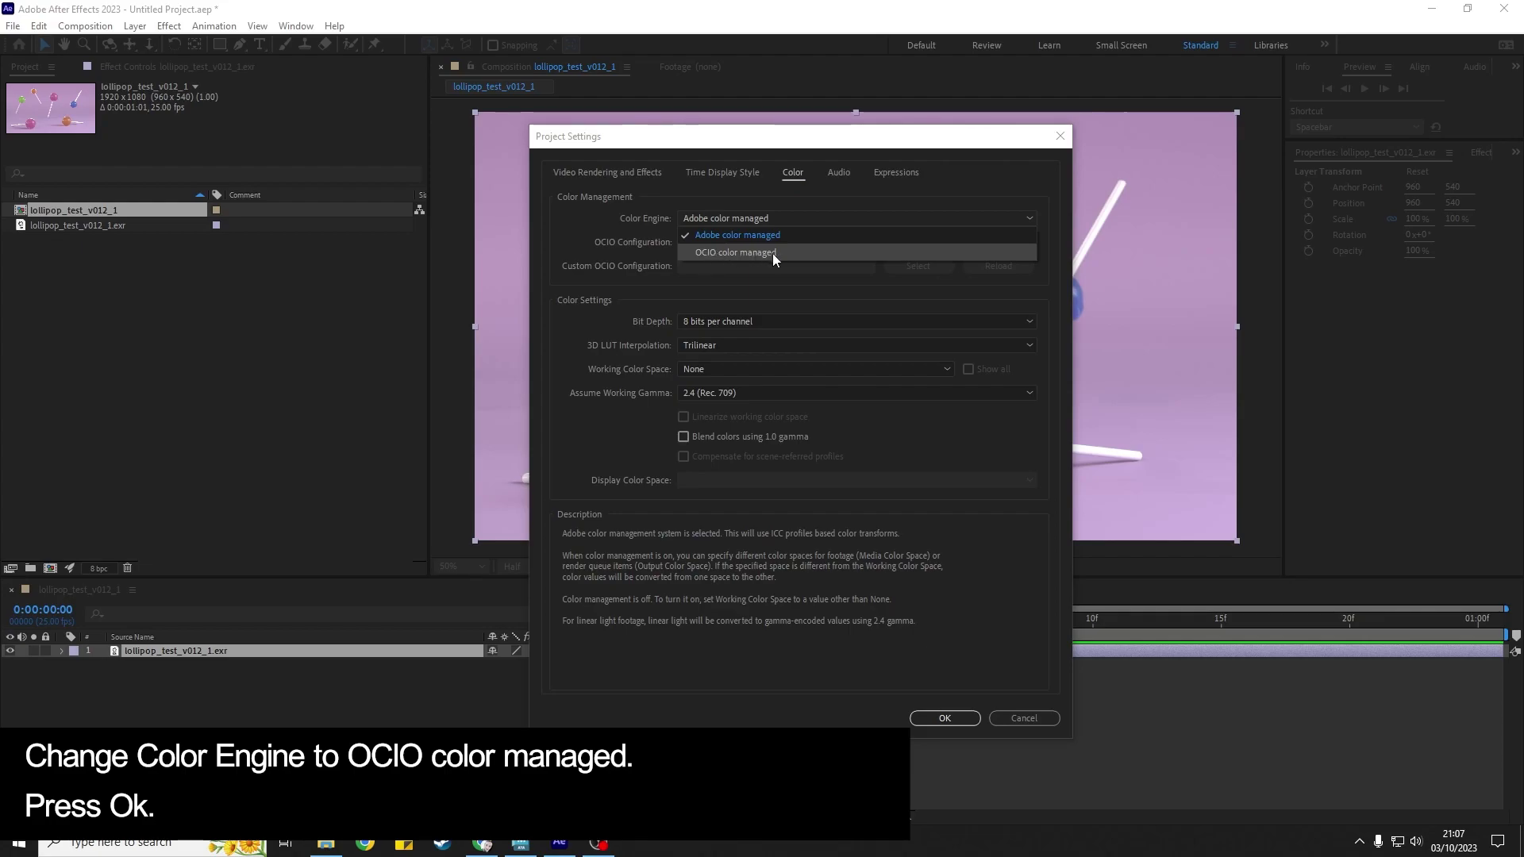
{"action": "left_click", "coordinate": [773, 253]}
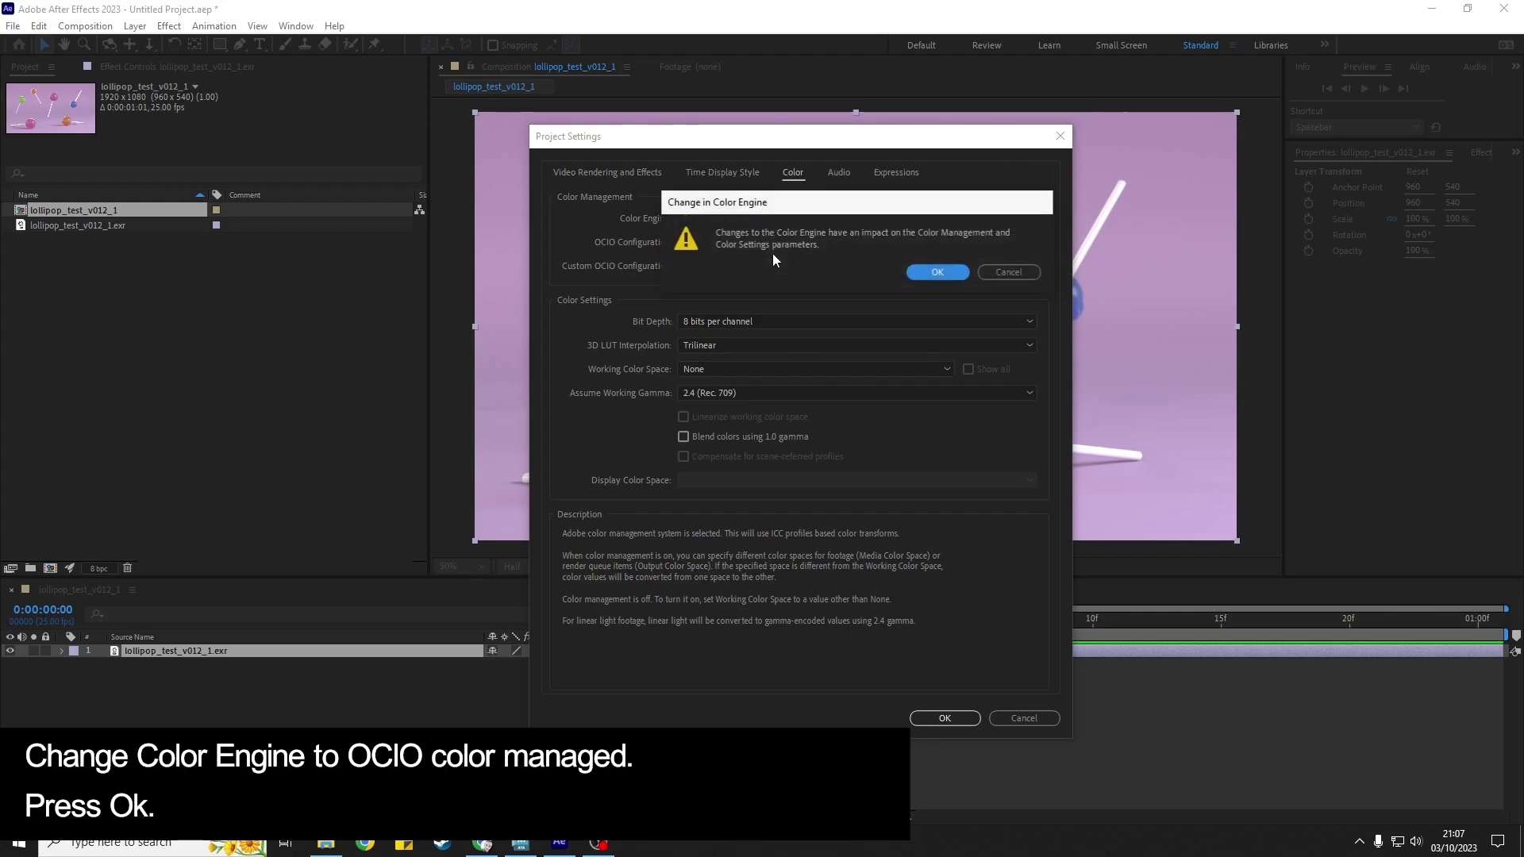
{"action": "left_click", "coordinate": [937, 272]}
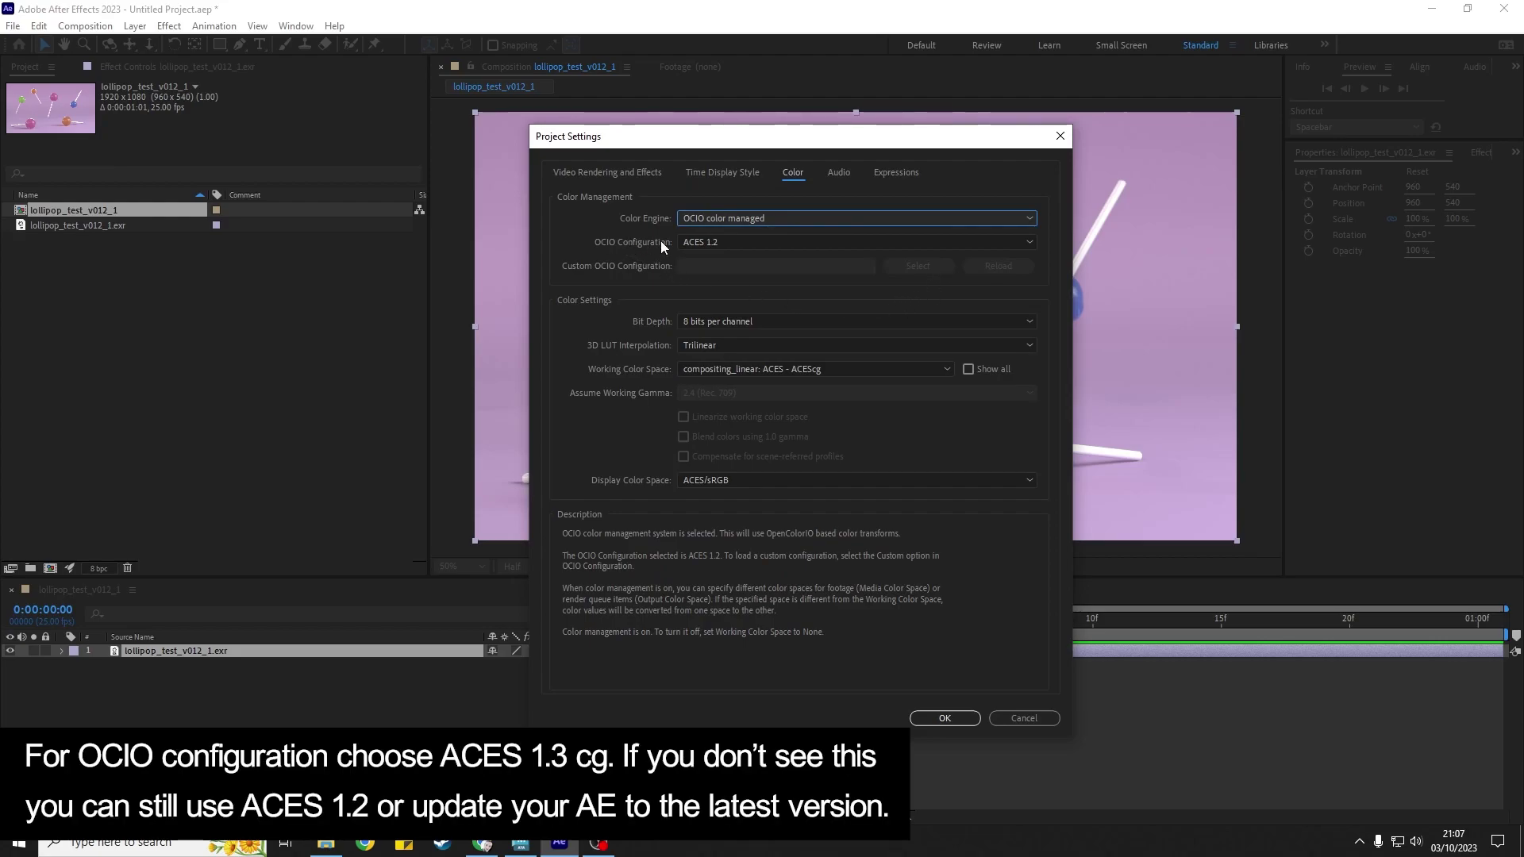
{"action": "left_click", "coordinate": [771, 243]}
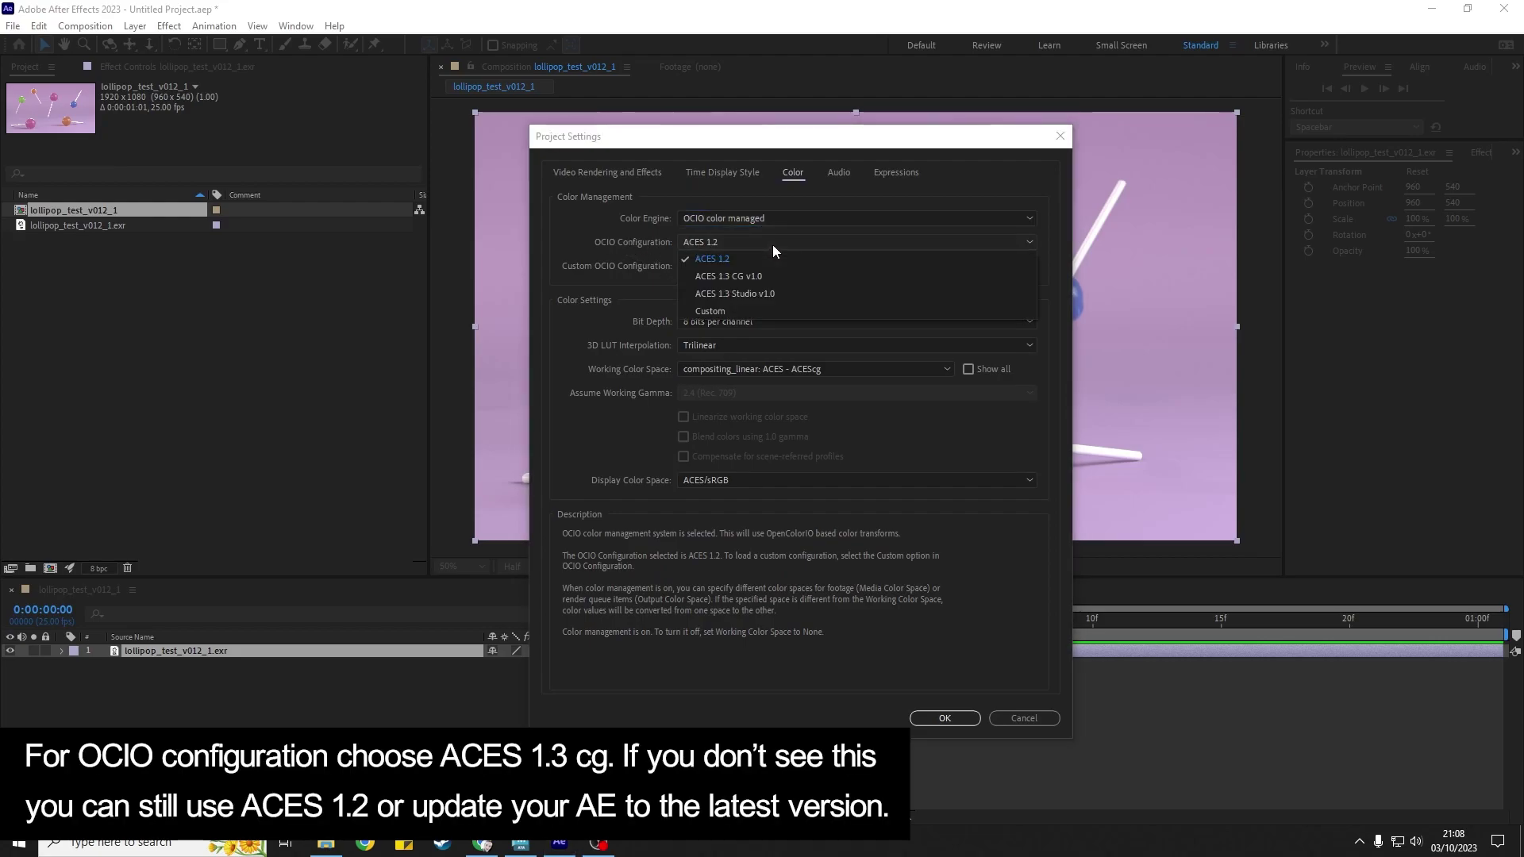
Step: Choose the ACES 1.3 CG v1.0 OCIO configuration and 16 bits per channel bit depth
{"action": "left_click", "coordinate": [743, 278]}
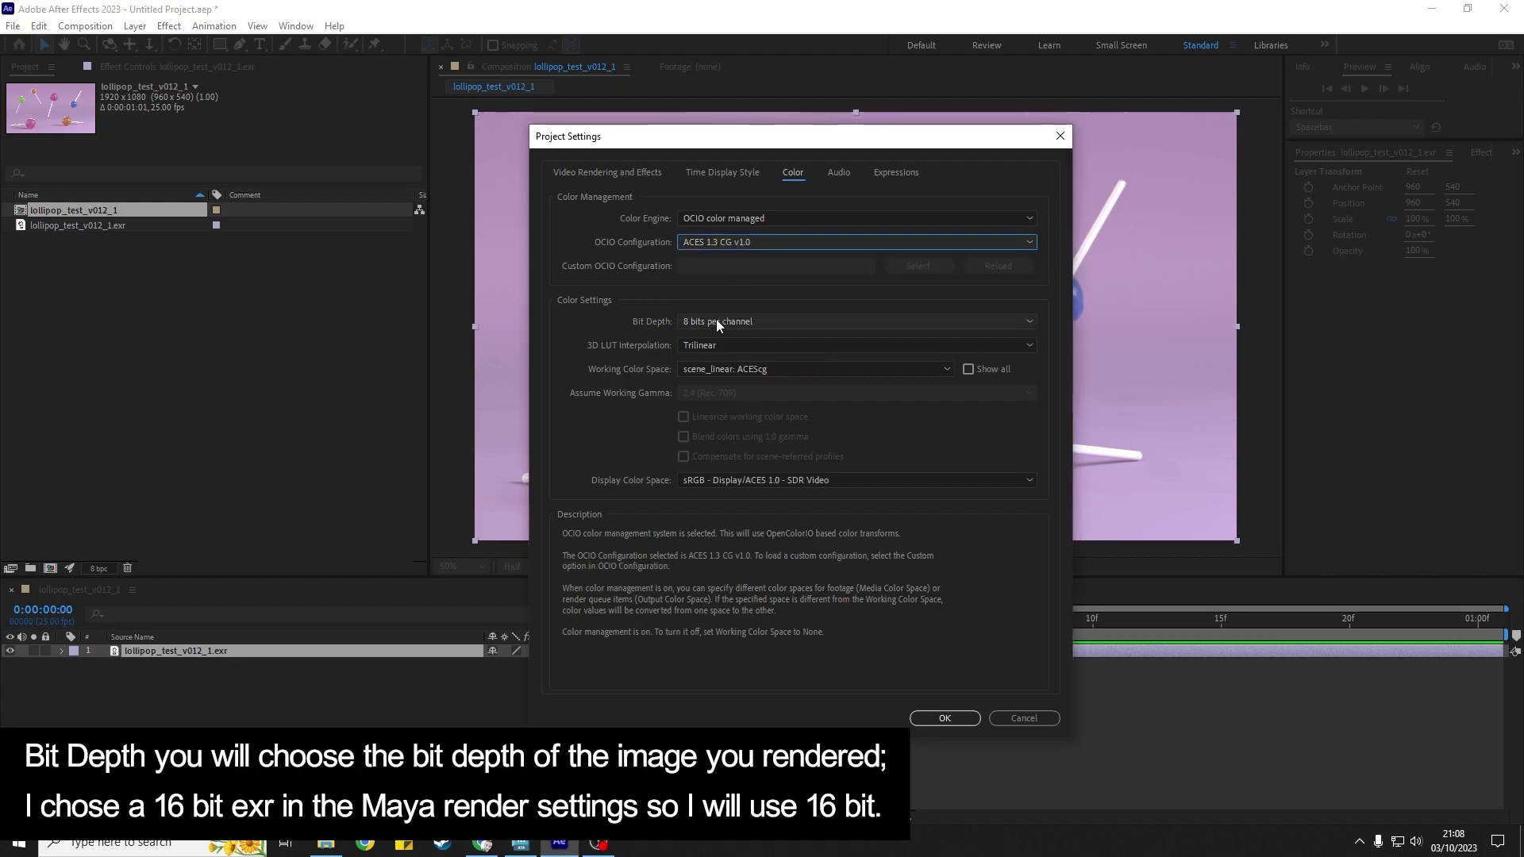
{"action": "left_click", "coordinate": [781, 323]}
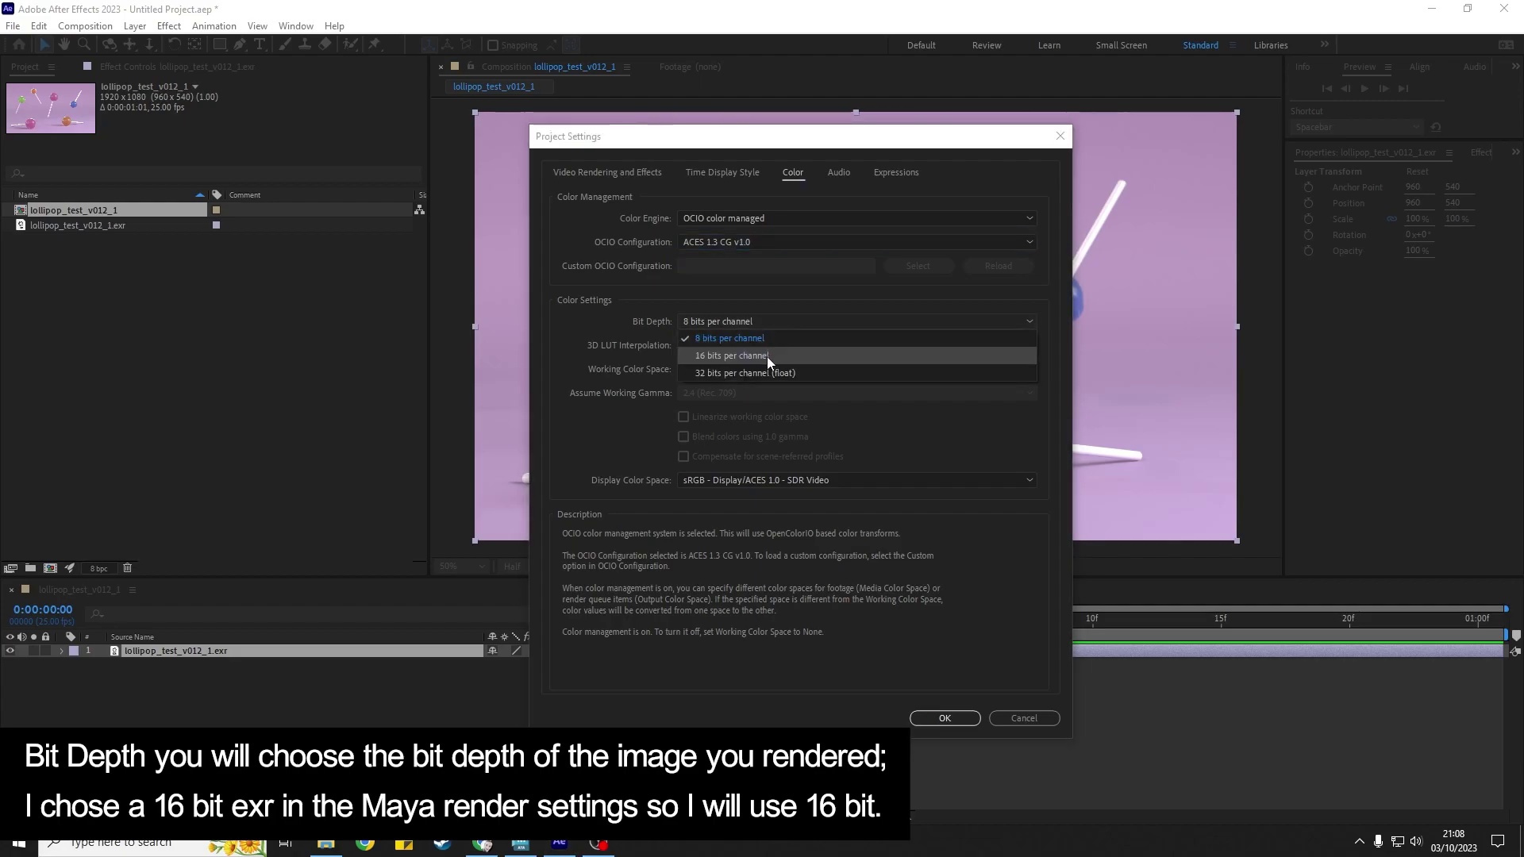
{"action": "left_click", "coordinate": [767, 356]}
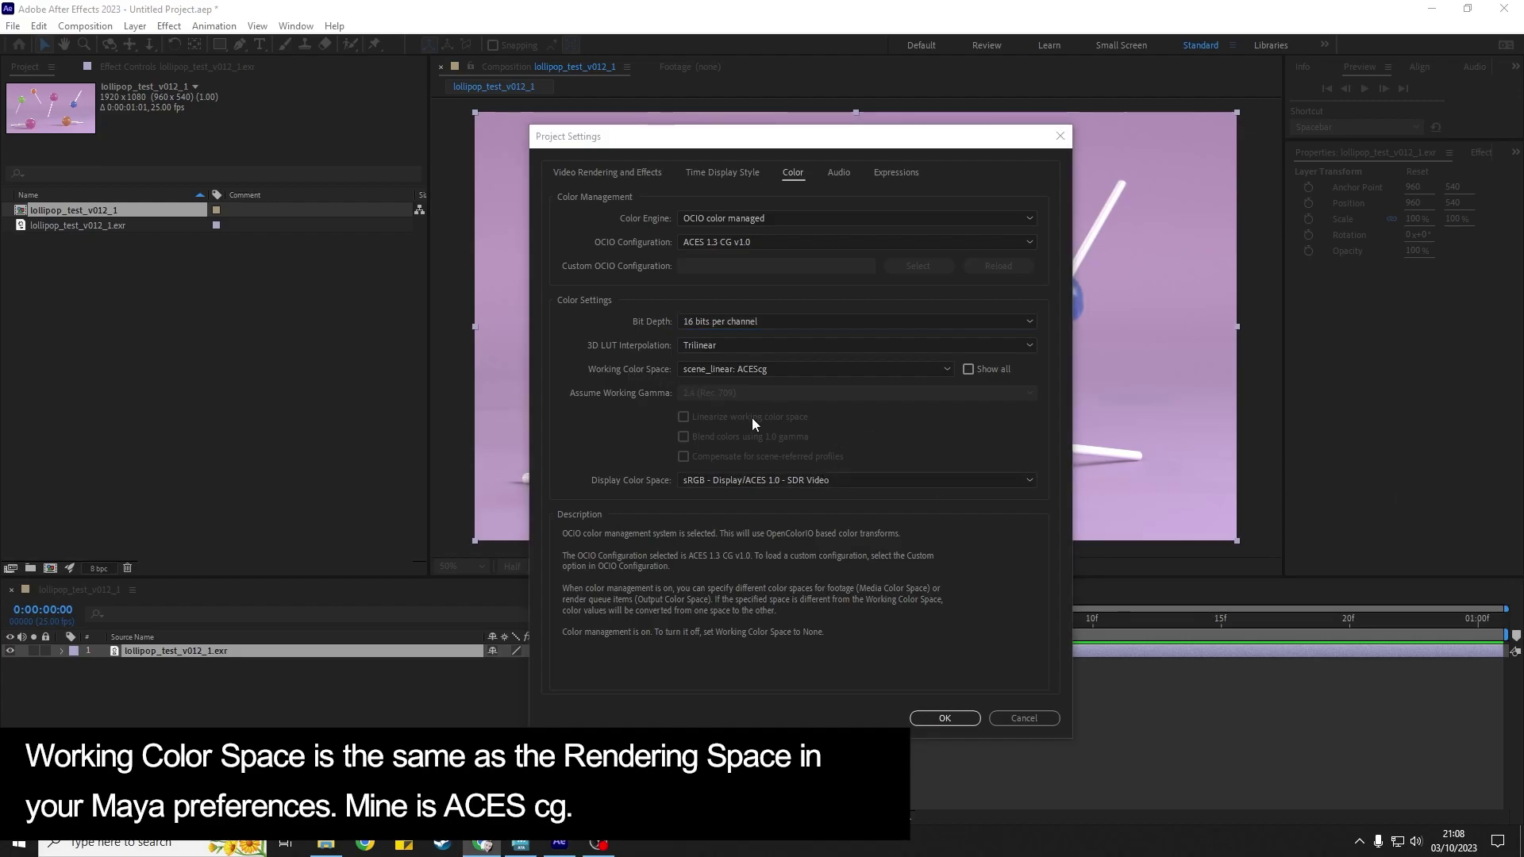
Step: After checking Maya's rendering space, set the working colour space to ACES/ACEScg
{"action": "left_click", "coordinate": [520, 845]}
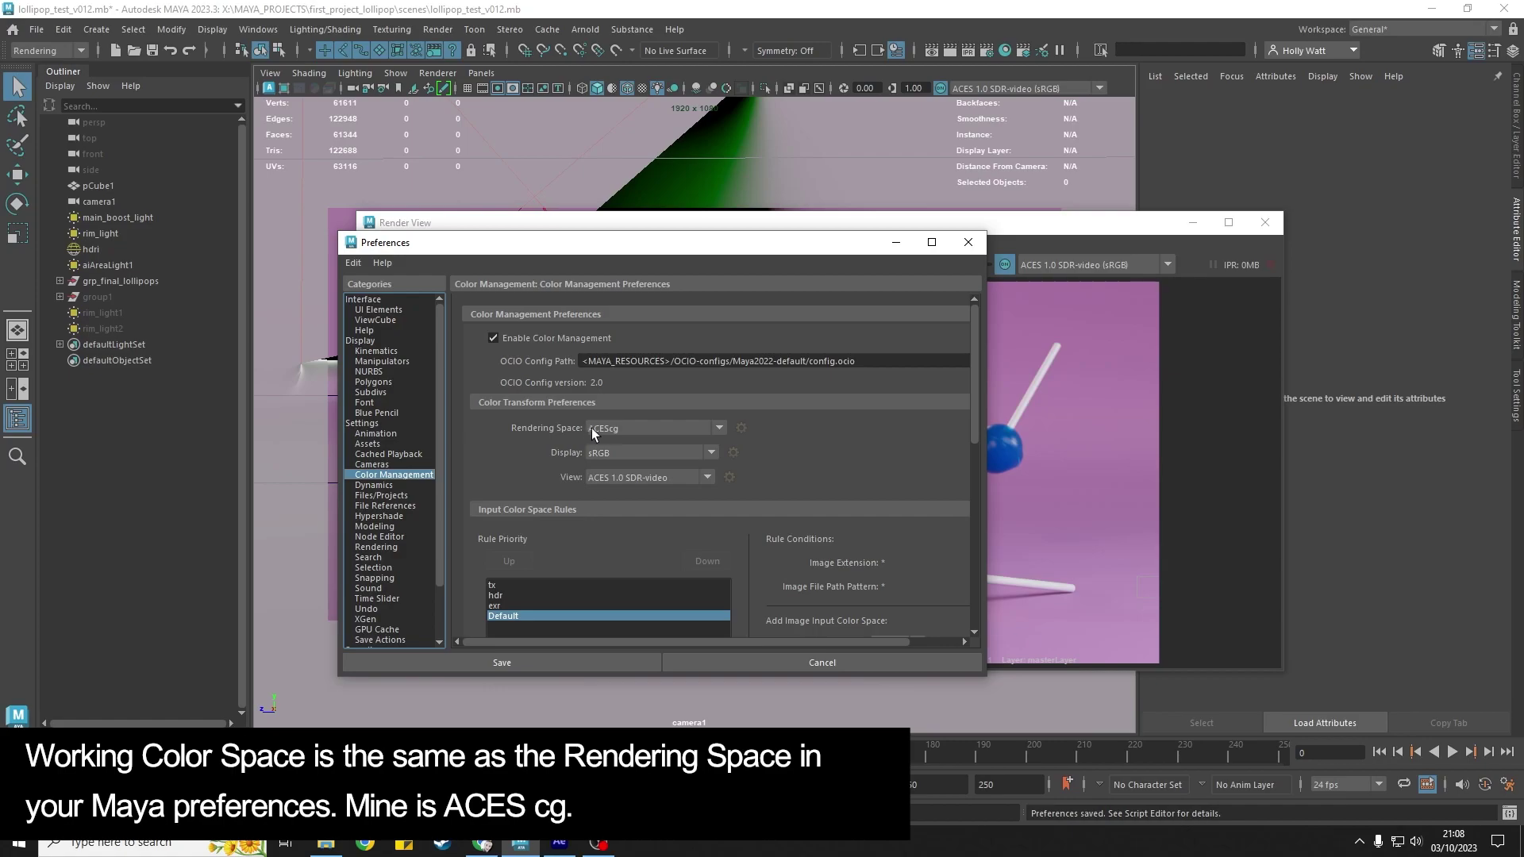
{"action": "left_click", "coordinate": [559, 844]}
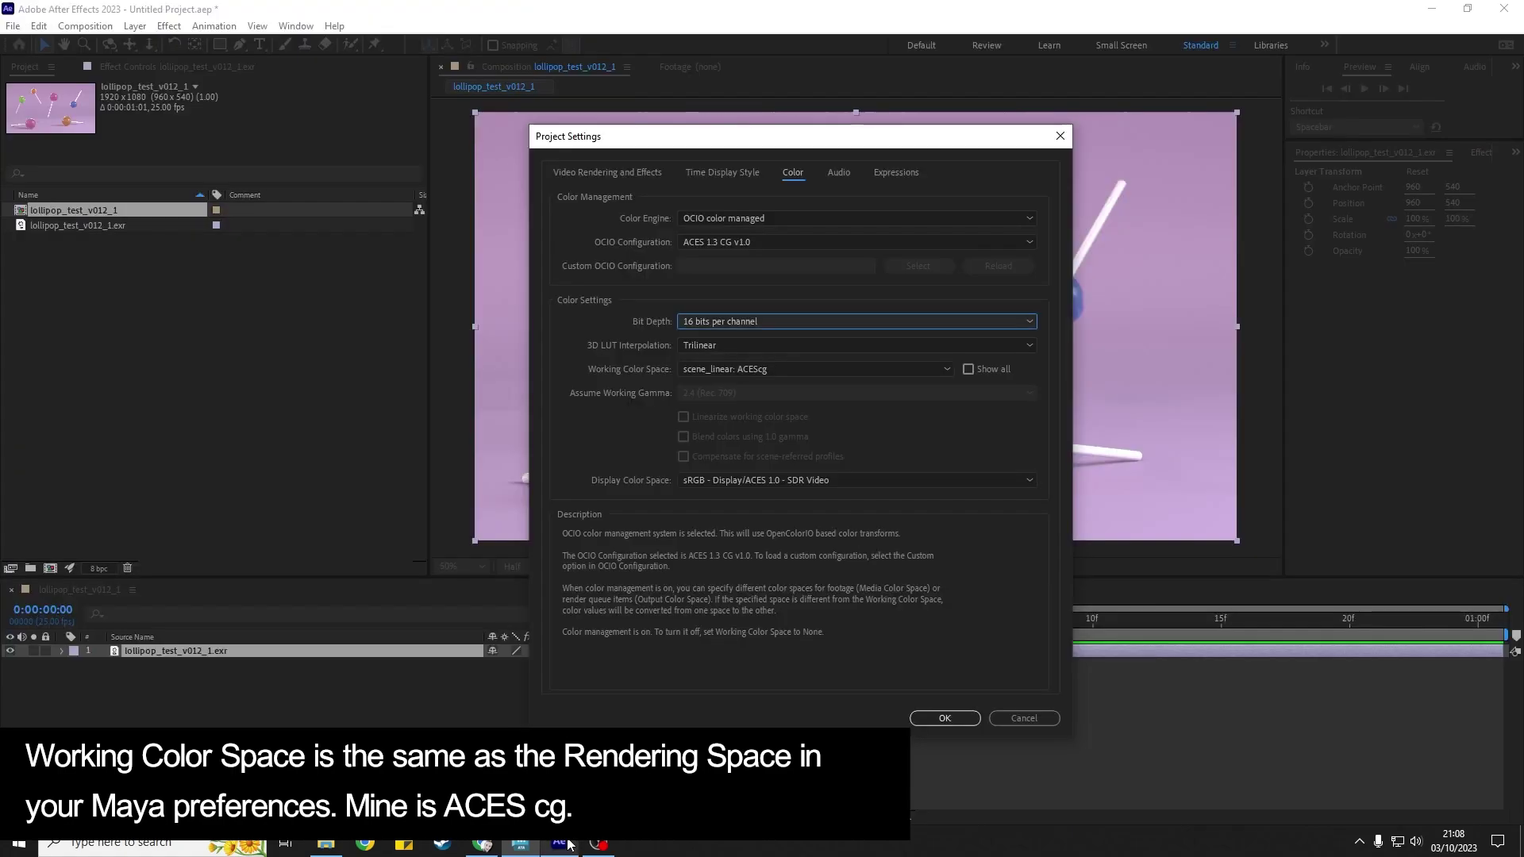
{"action": "left_click", "coordinate": [888, 370]}
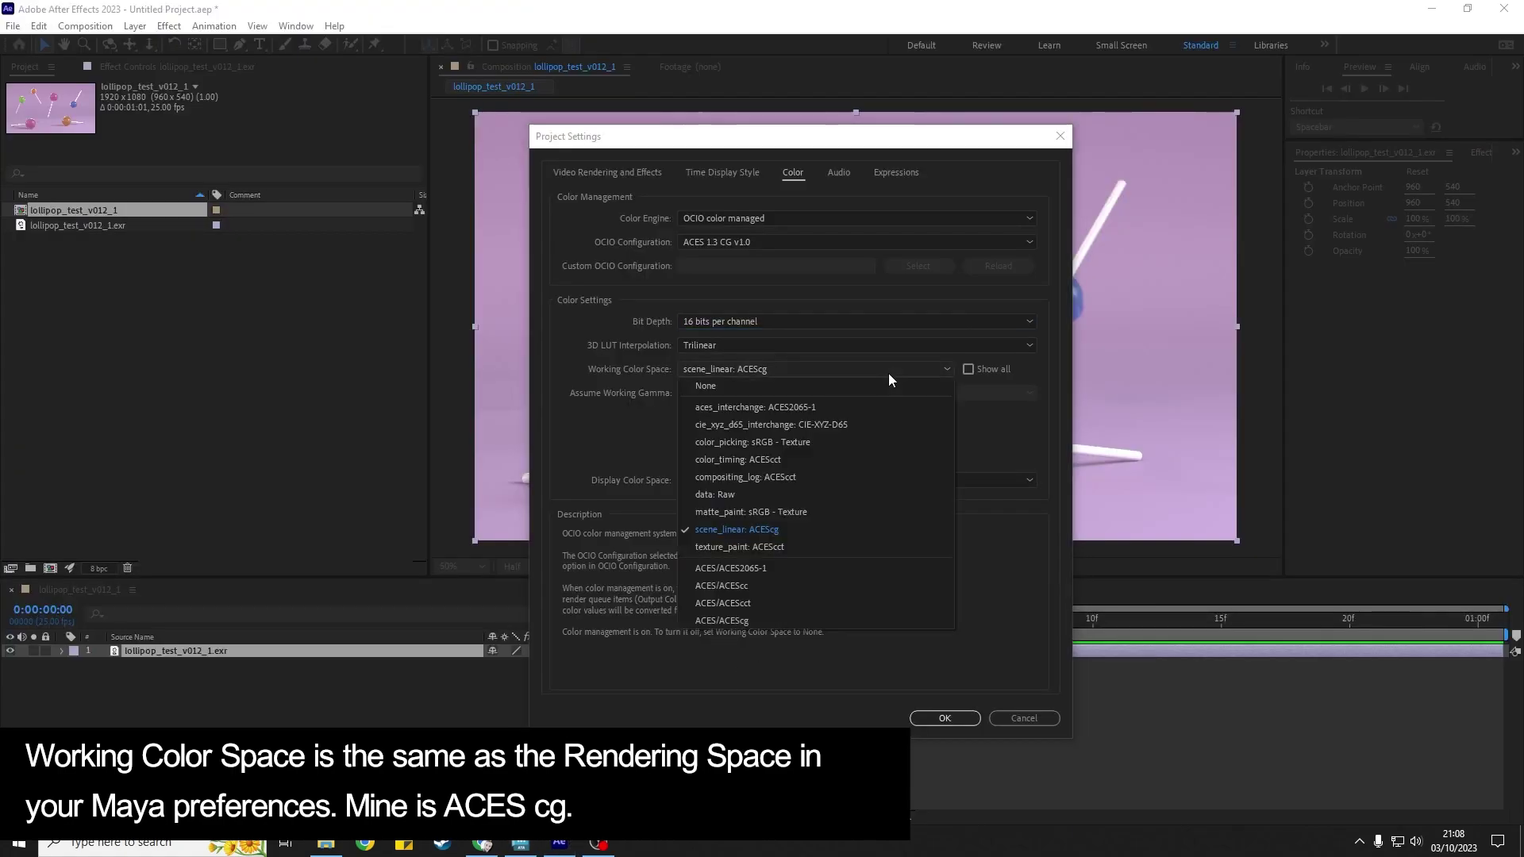
{"action": "left_click", "coordinate": [740, 621]}
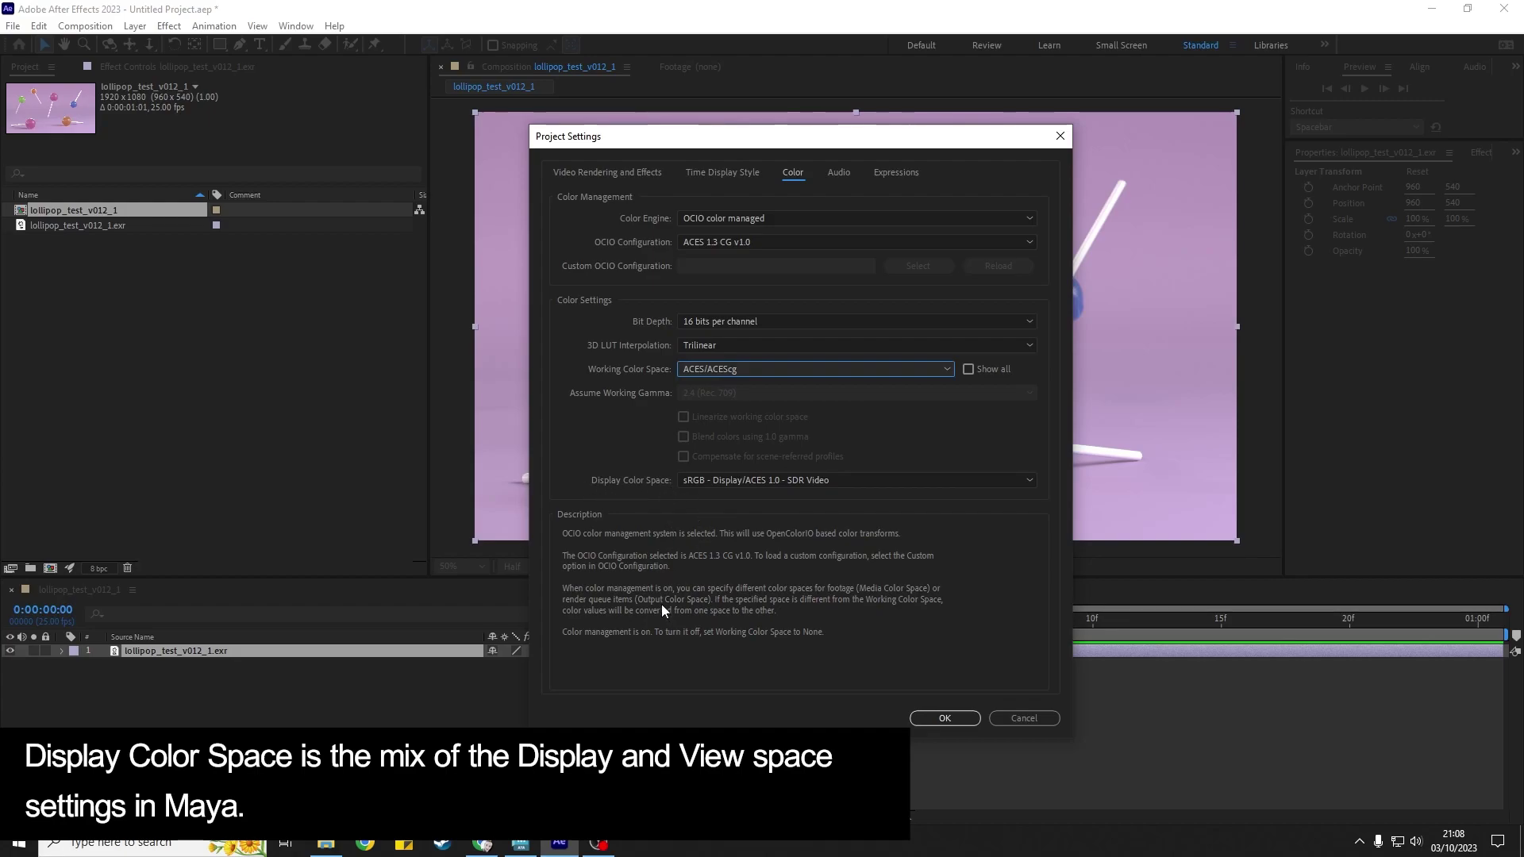
Step: Keep sRGB - Display/ACES 1.0 - SDR Video as display space, matching Maya, and apply
{"action": "left_click", "coordinate": [523, 844]}
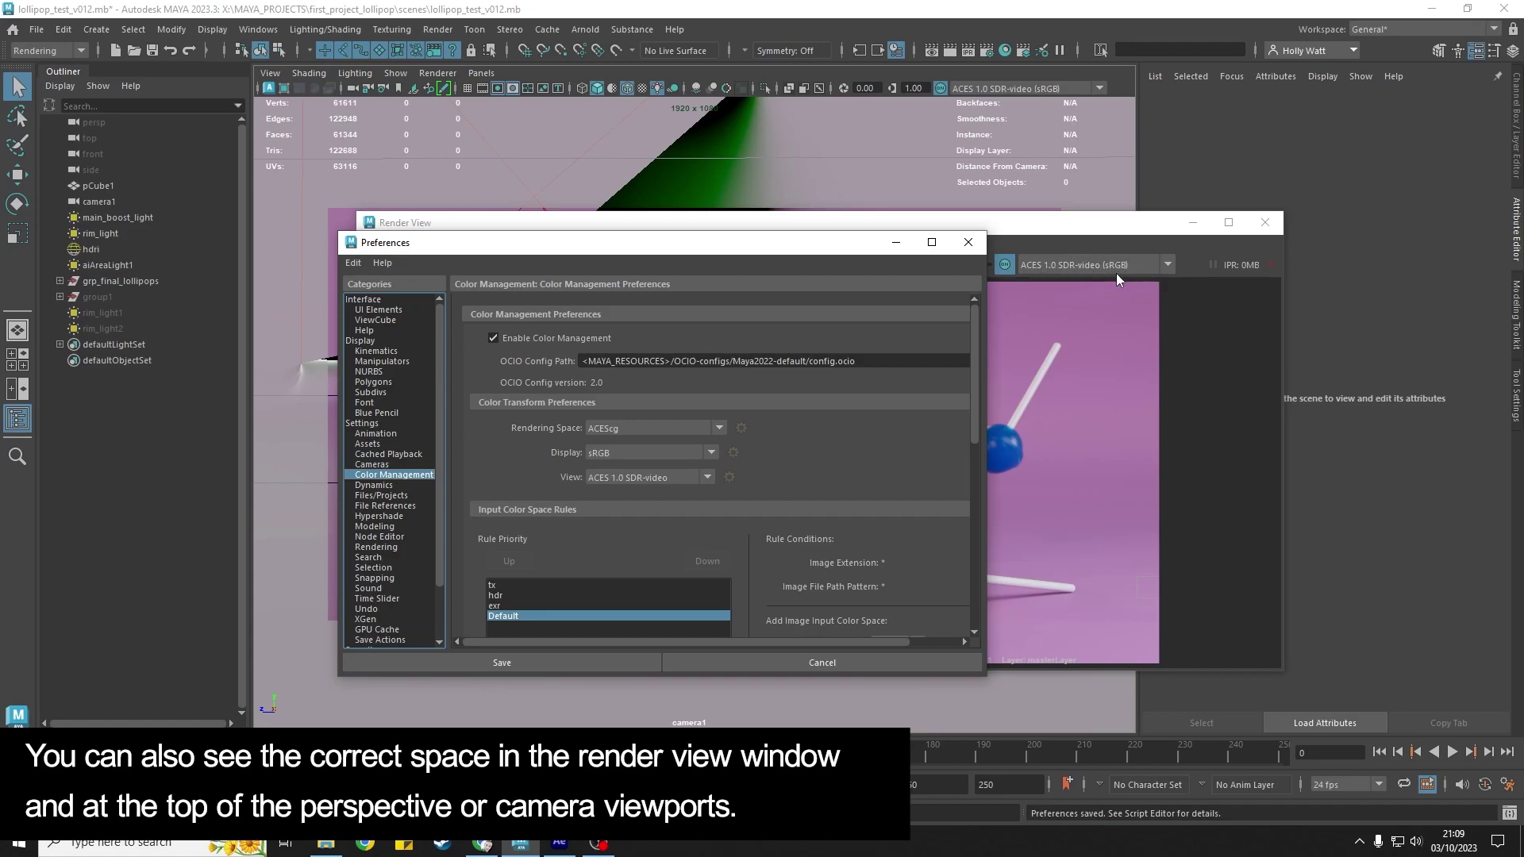
{"action": "left_click", "coordinate": [558, 845]}
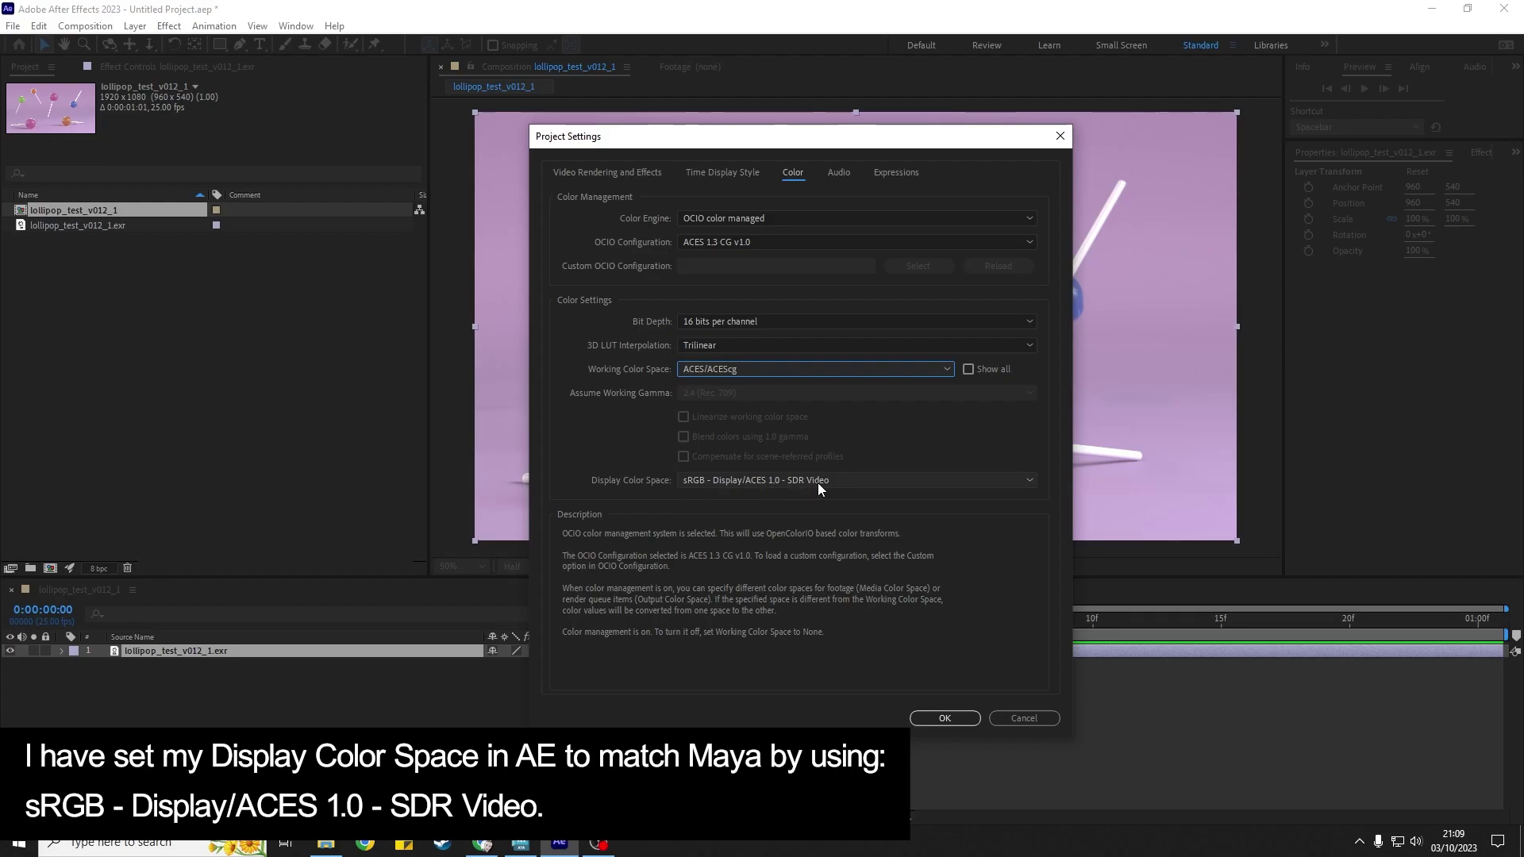
{"action": "left_click", "coordinate": [822, 481]}
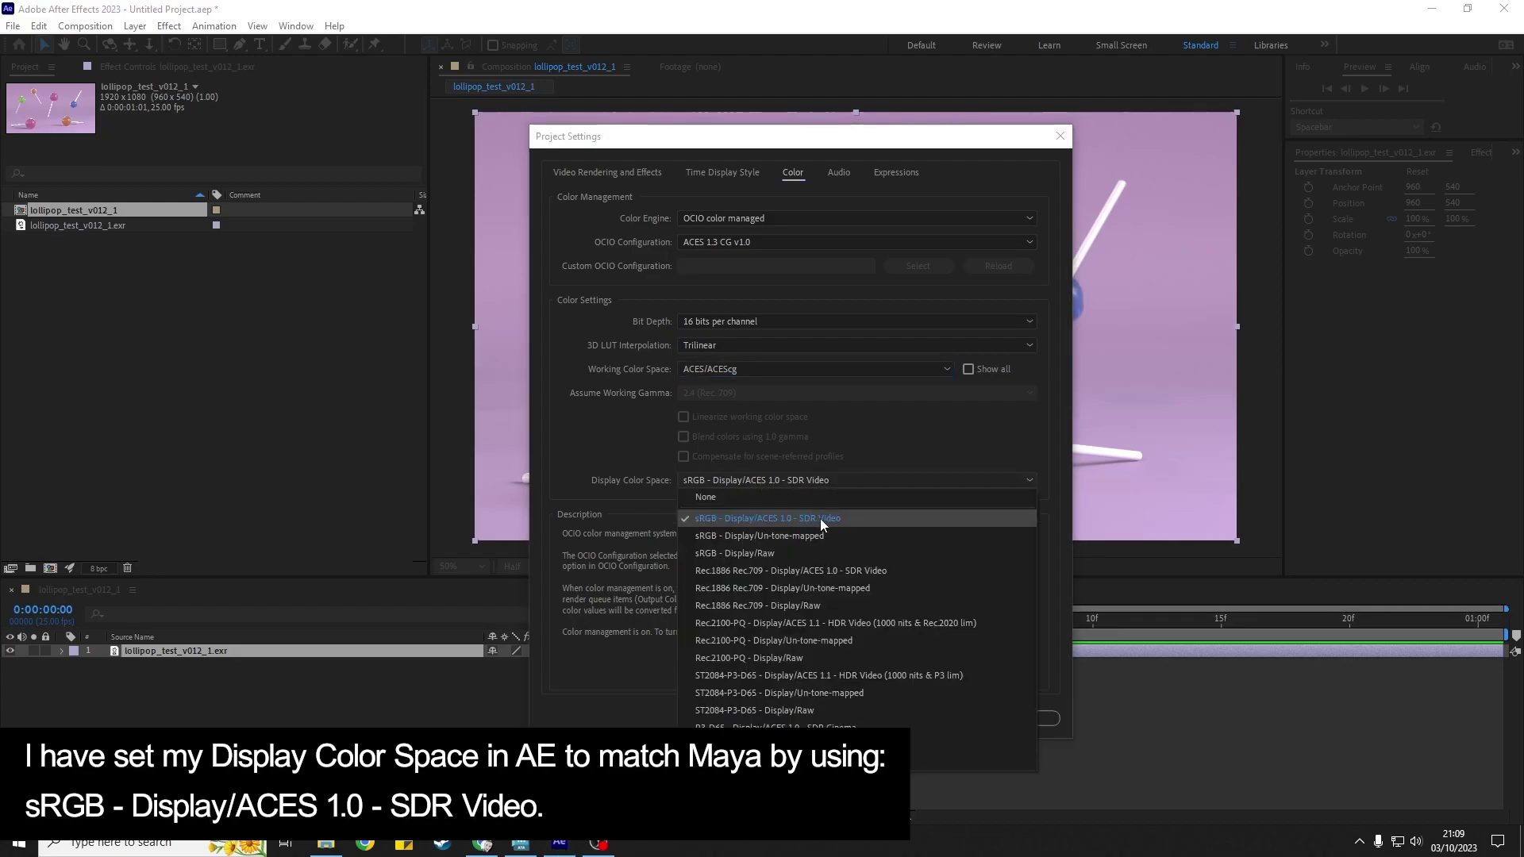
{"action": "left_click", "coordinate": [821, 518]}
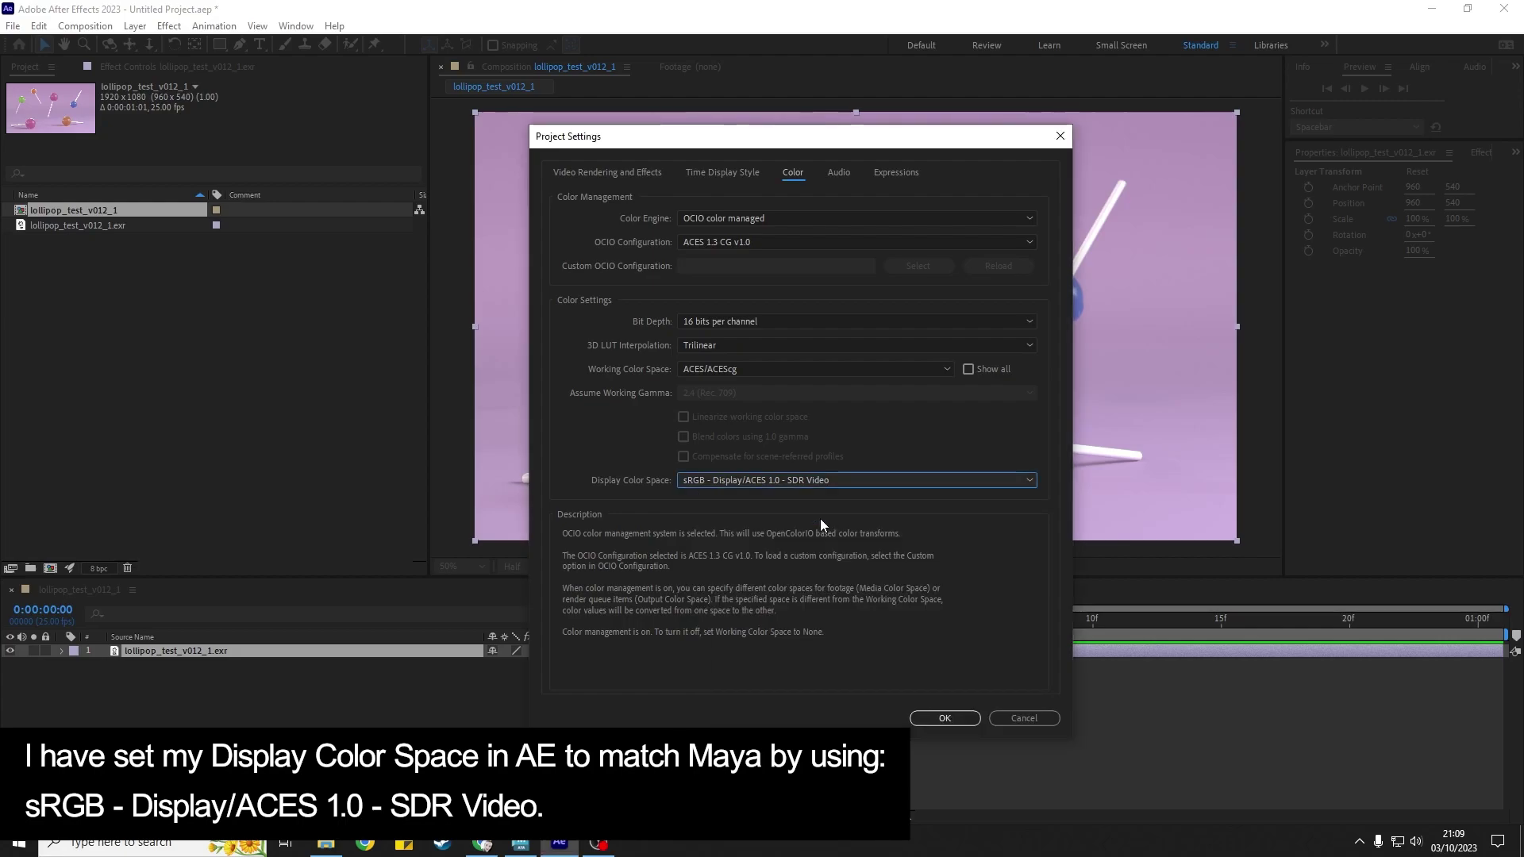
{"action": "left_click", "coordinate": [967, 718]}
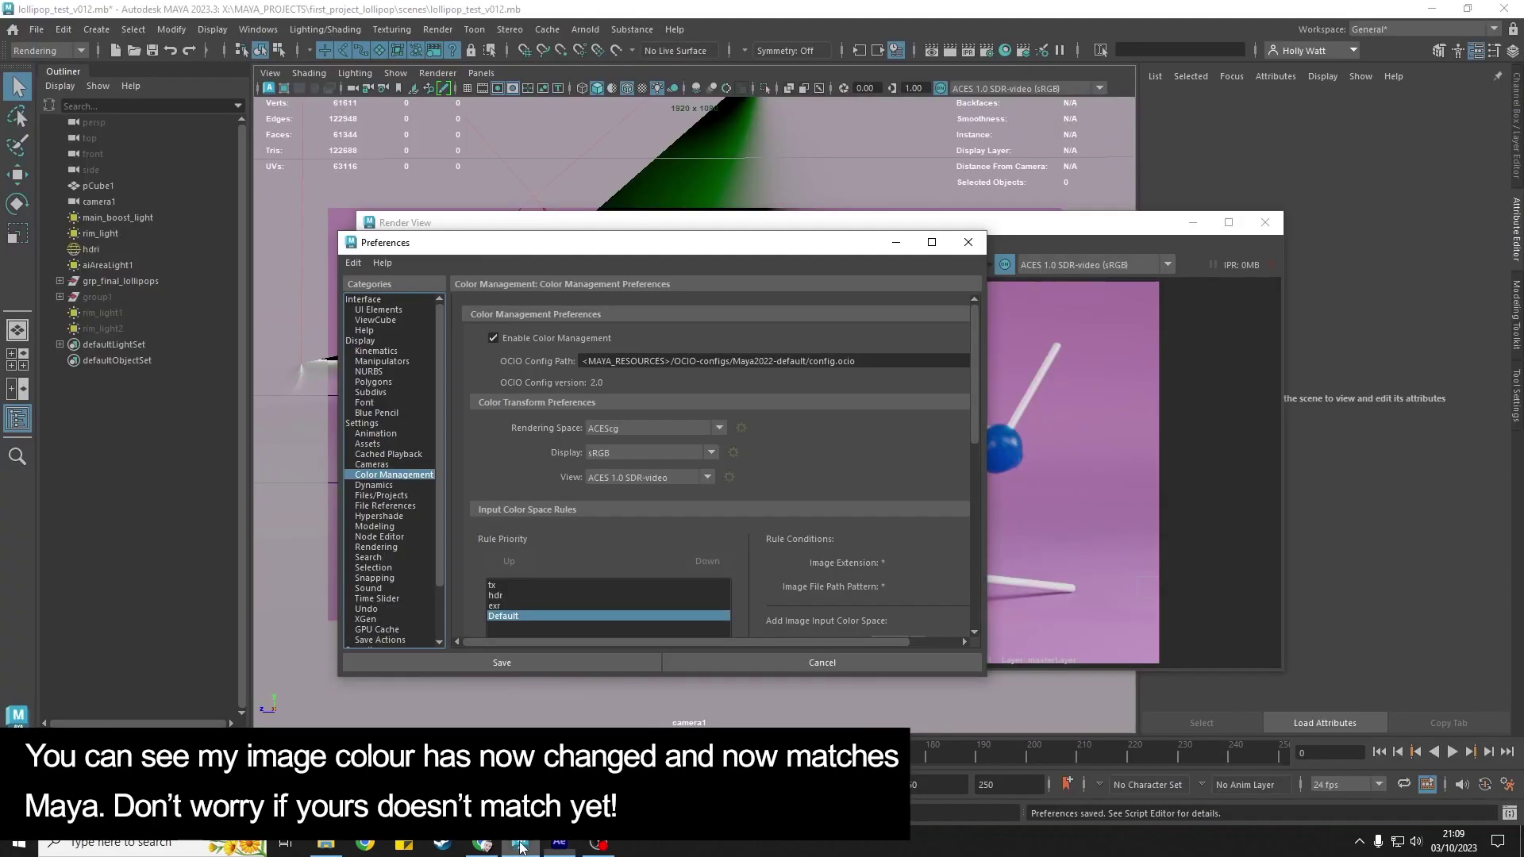
Step: Move Maya's main window, Preferences and Render View aside and bring After Effects forward
{"action": "left_click", "coordinate": [519, 844]}
{"action": "left_click_drag", "start_coordinate": [1157, 7], "coordinate": [1035, 556]}
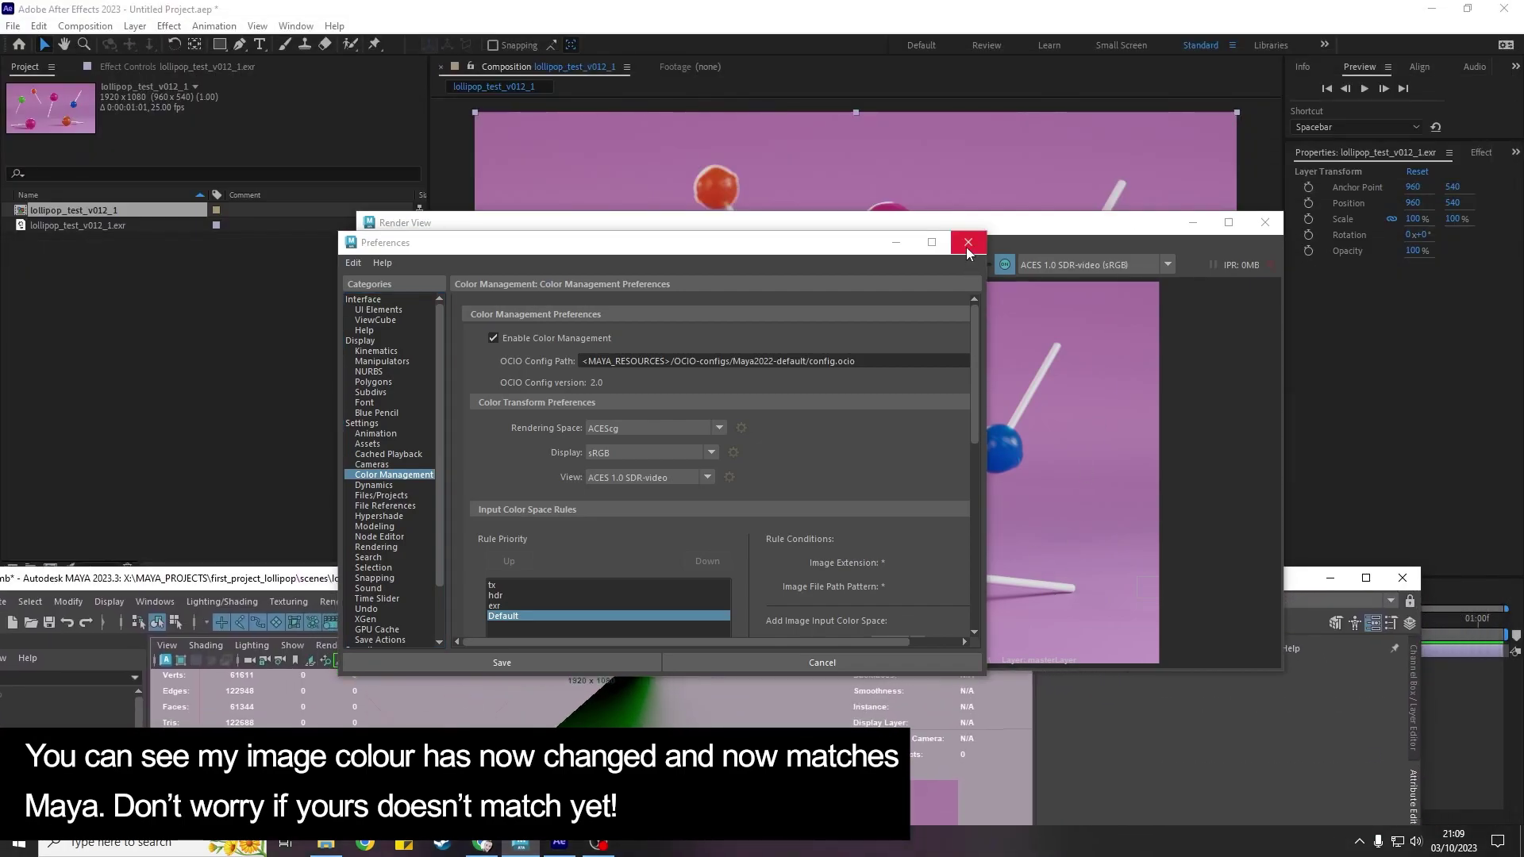
{"action": "left_click_drag", "start_coordinate": [866, 247], "coordinate": [765, 706]}
{"action": "left_click_drag", "start_coordinate": [835, 234], "coordinate": [878, 368]}
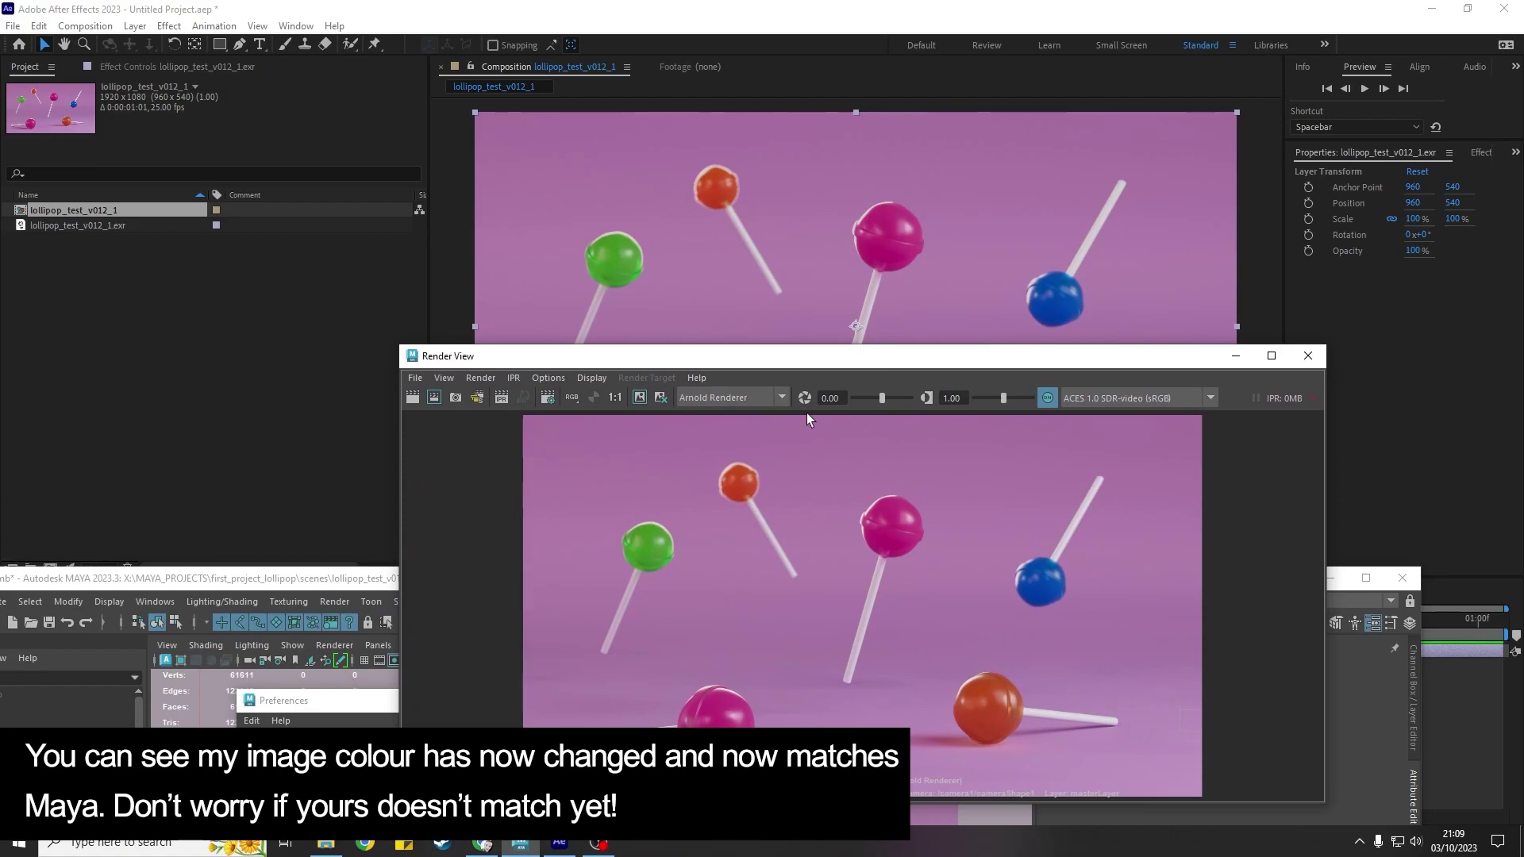
{"action": "left_click", "coordinate": [175, 327]}
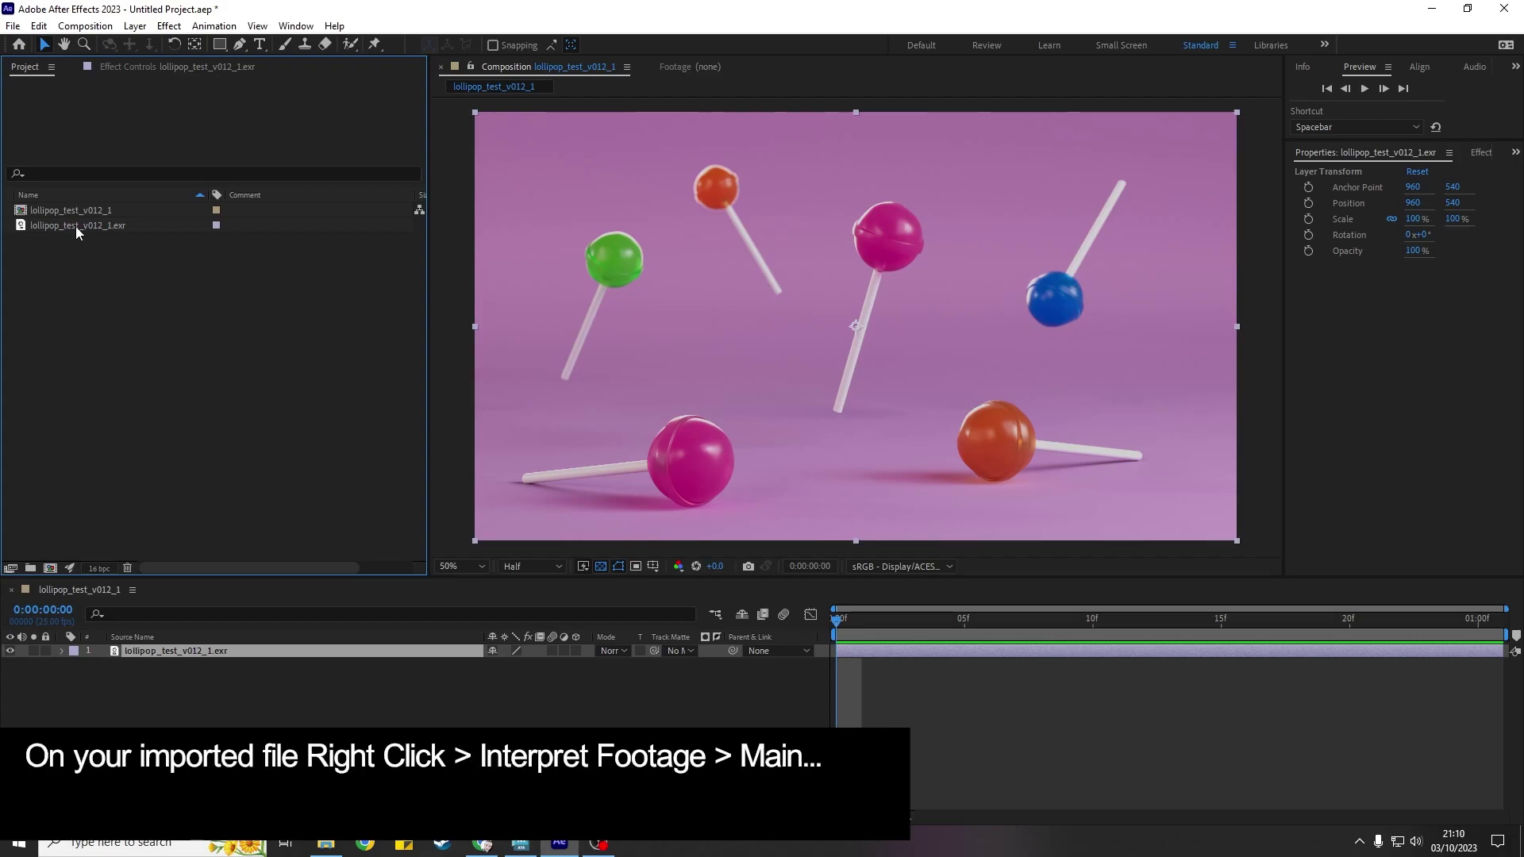
Step: Open the lollipop EXR's Interpret Footage colour settings and its override colour space list
{"action": "left_click", "coordinate": [108, 228]}
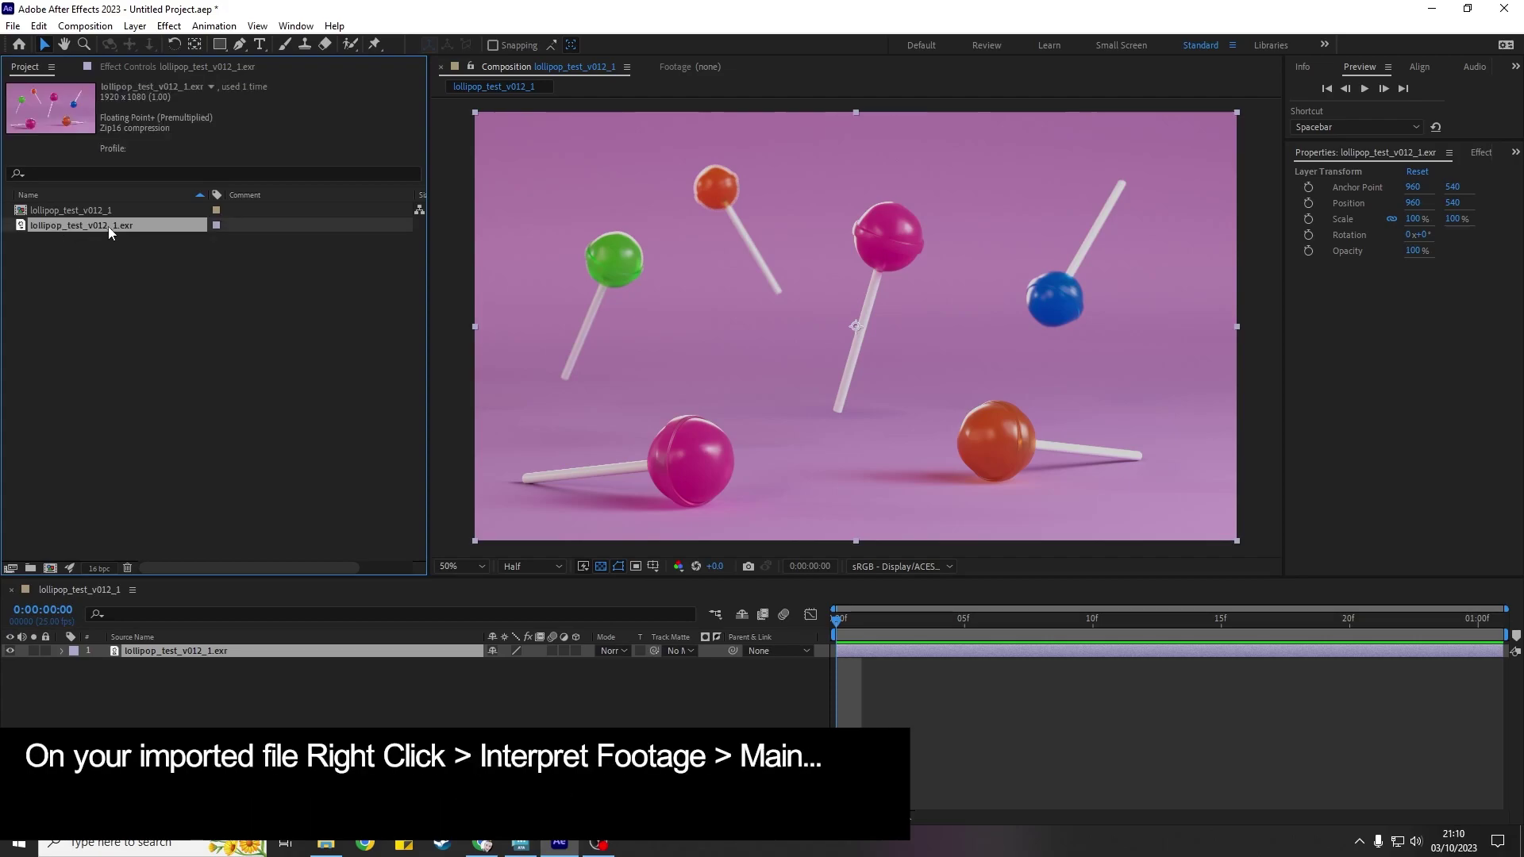
{"action": "right_click", "coordinate": [108, 226]}
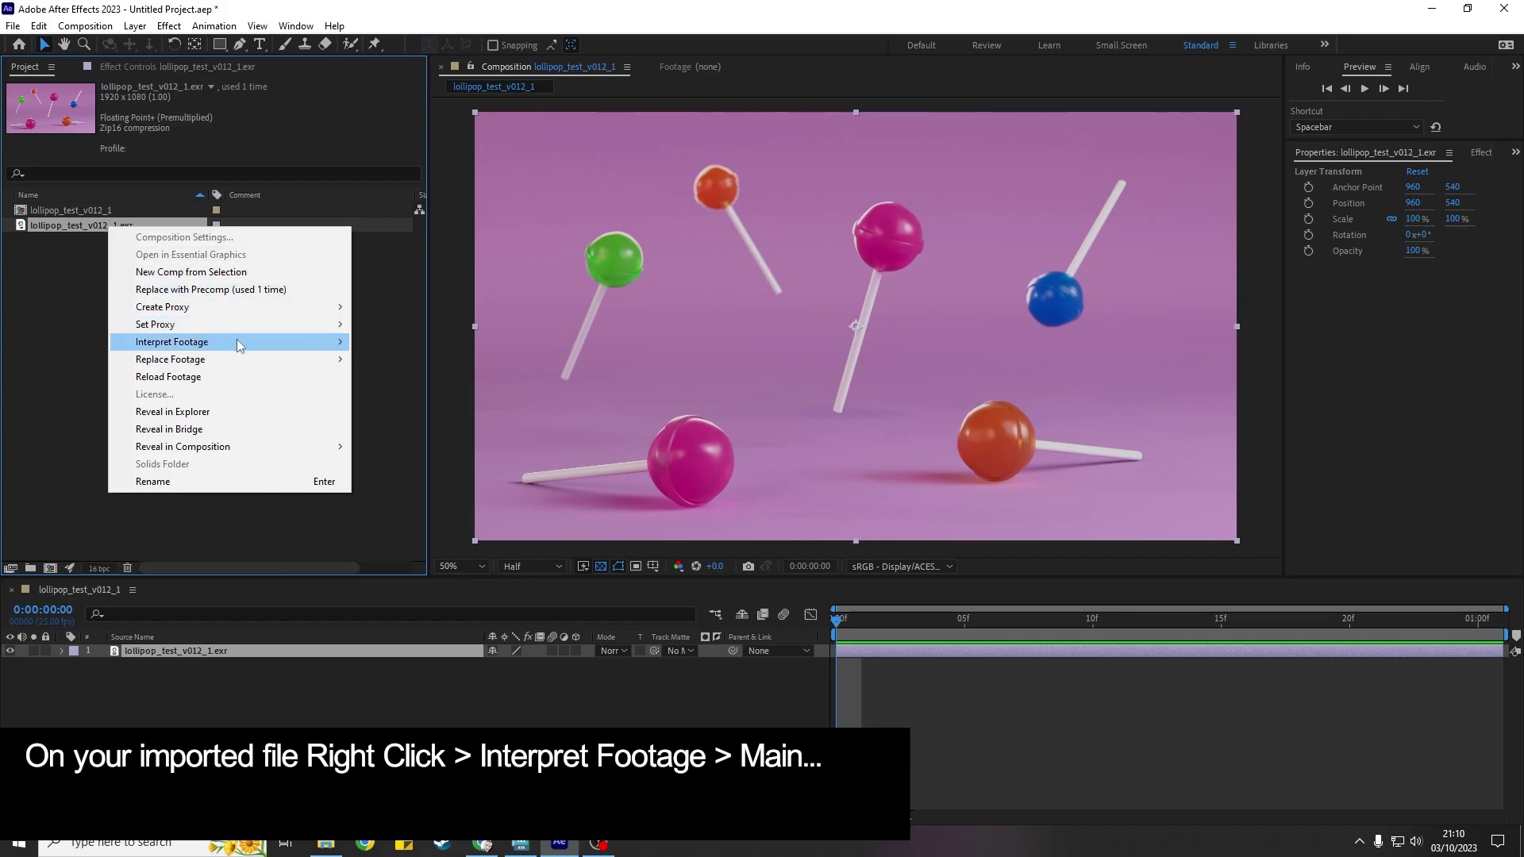
{"action": "mouse_move", "coordinate": [237, 342]}
{"action": "left_click", "coordinate": [420, 341]}
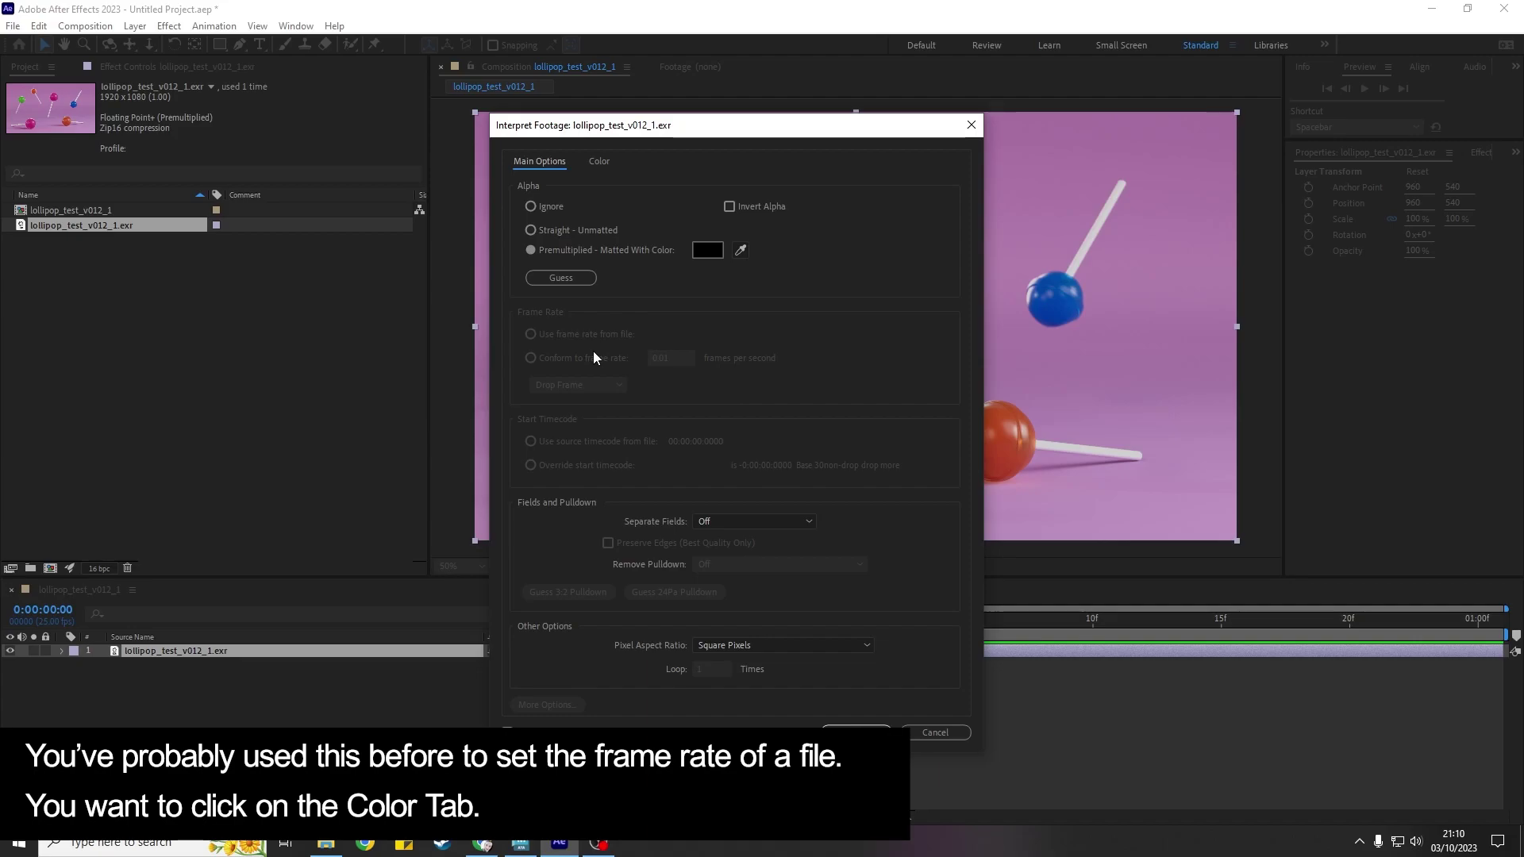
{"action": "left_click", "coordinate": [600, 162]}
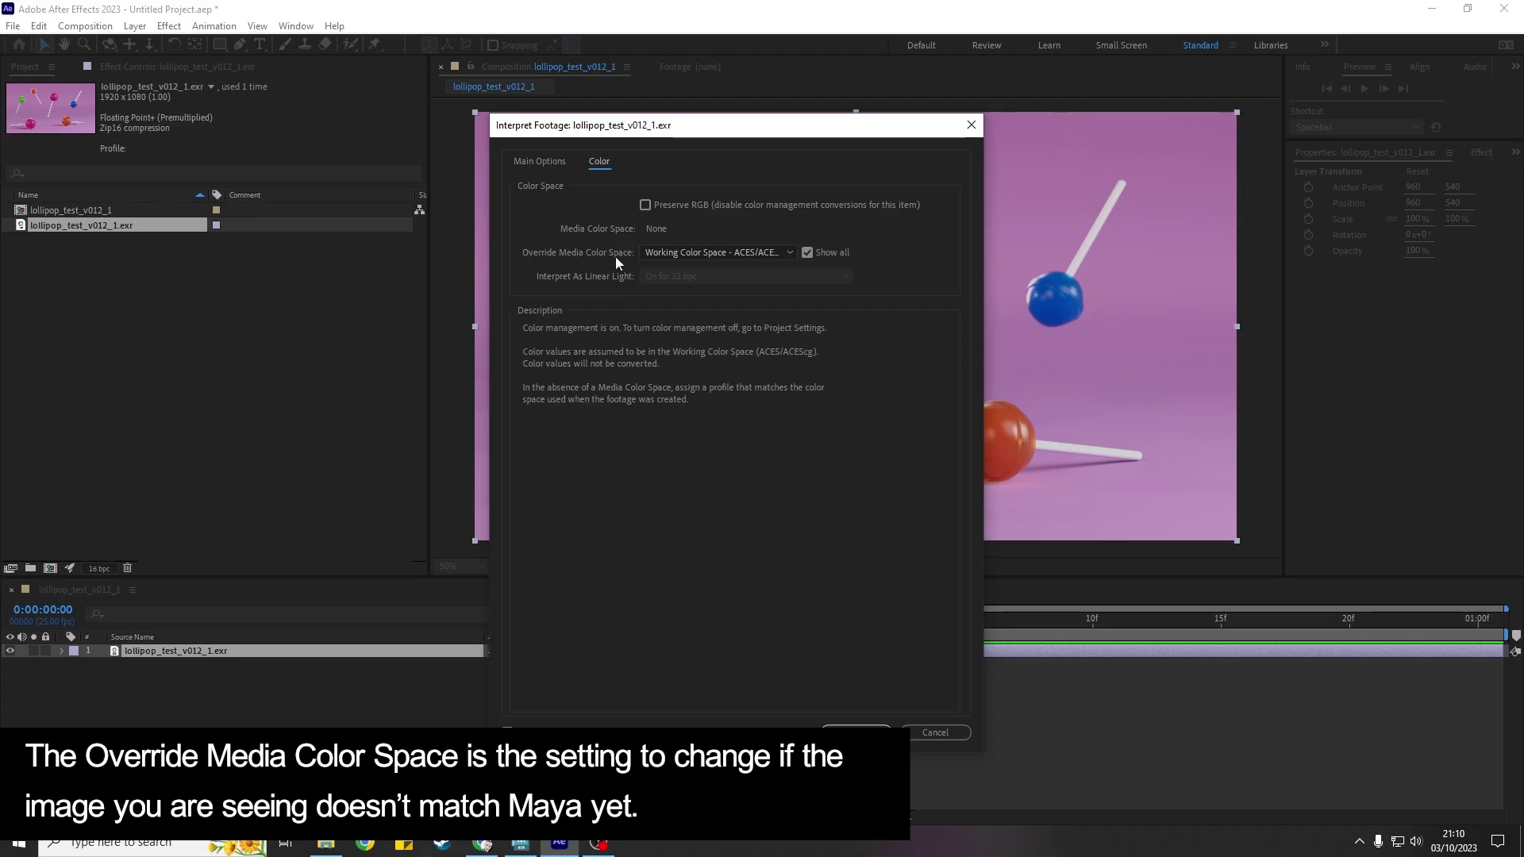
{"action": "left_click", "coordinate": [749, 254]}
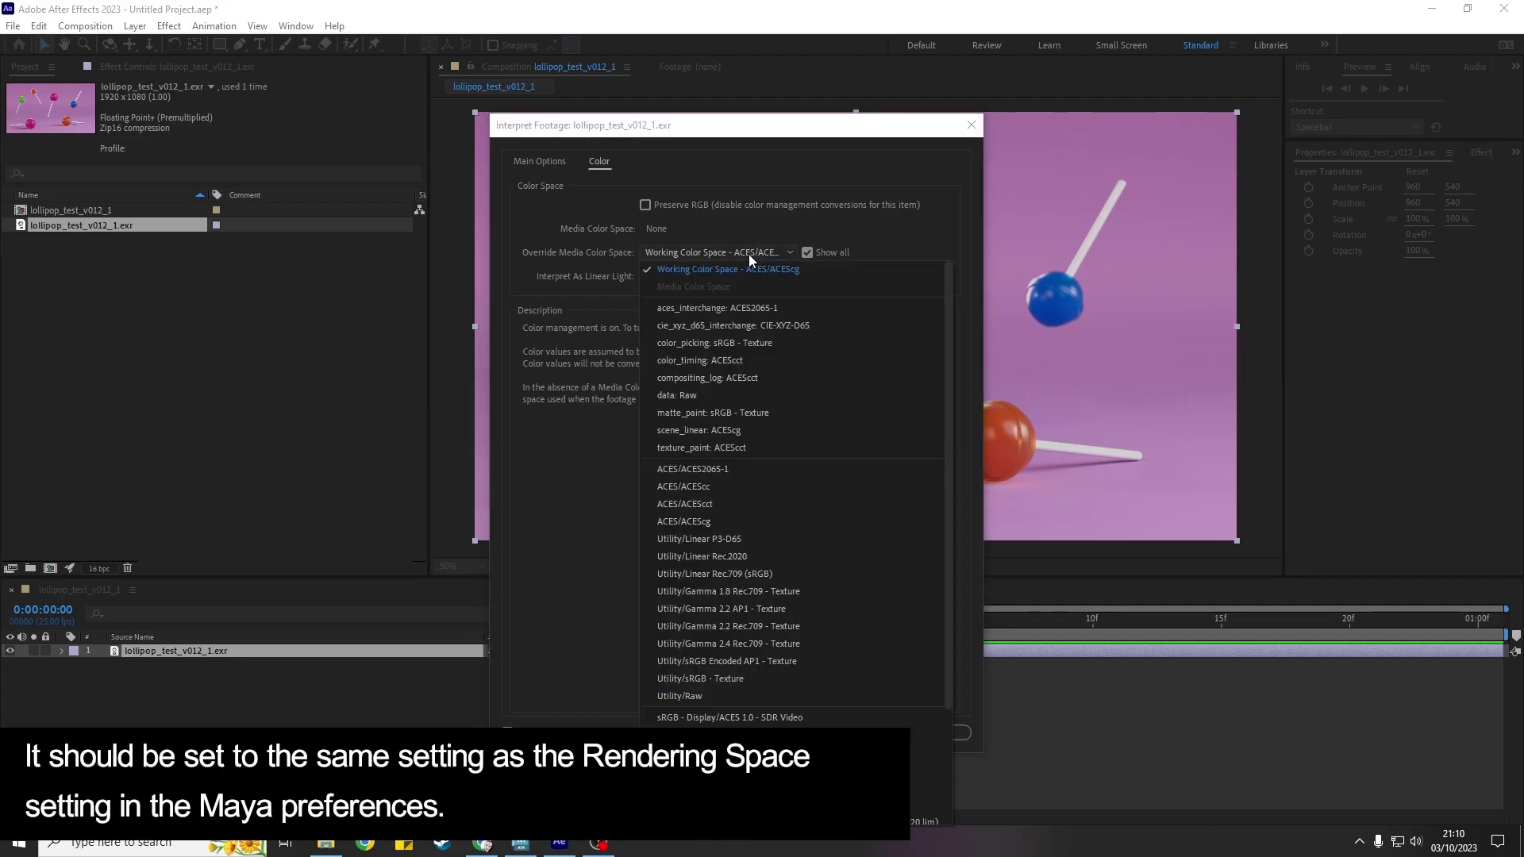
Step: Check Maya's Color Management preferences to confirm the ACEScg rendering space
{"action": "key", "text": "alt+Tab"}
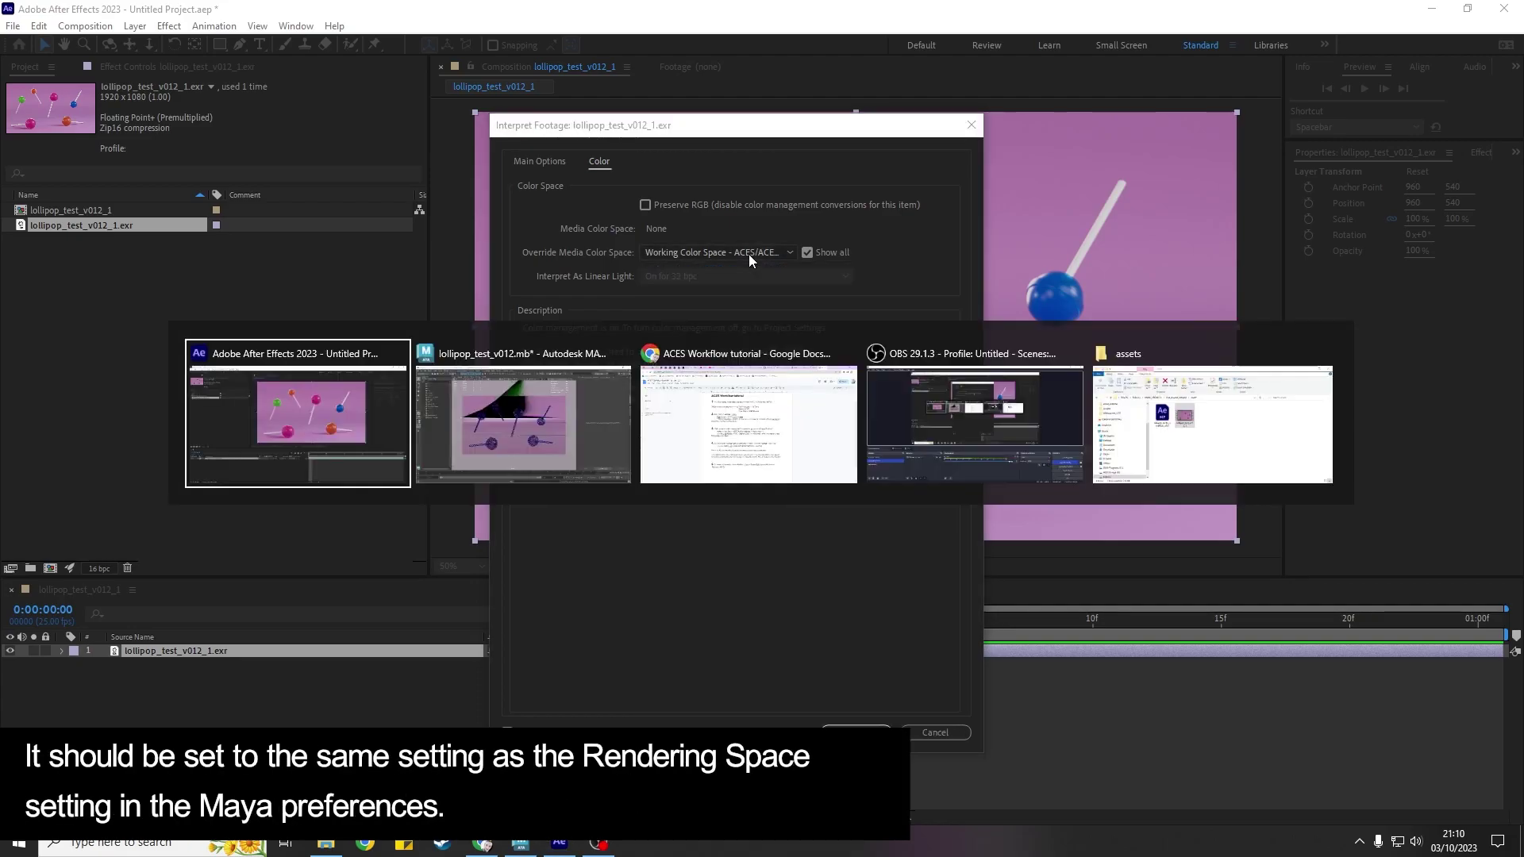
{"action": "key", "text": "alt+Tab"}
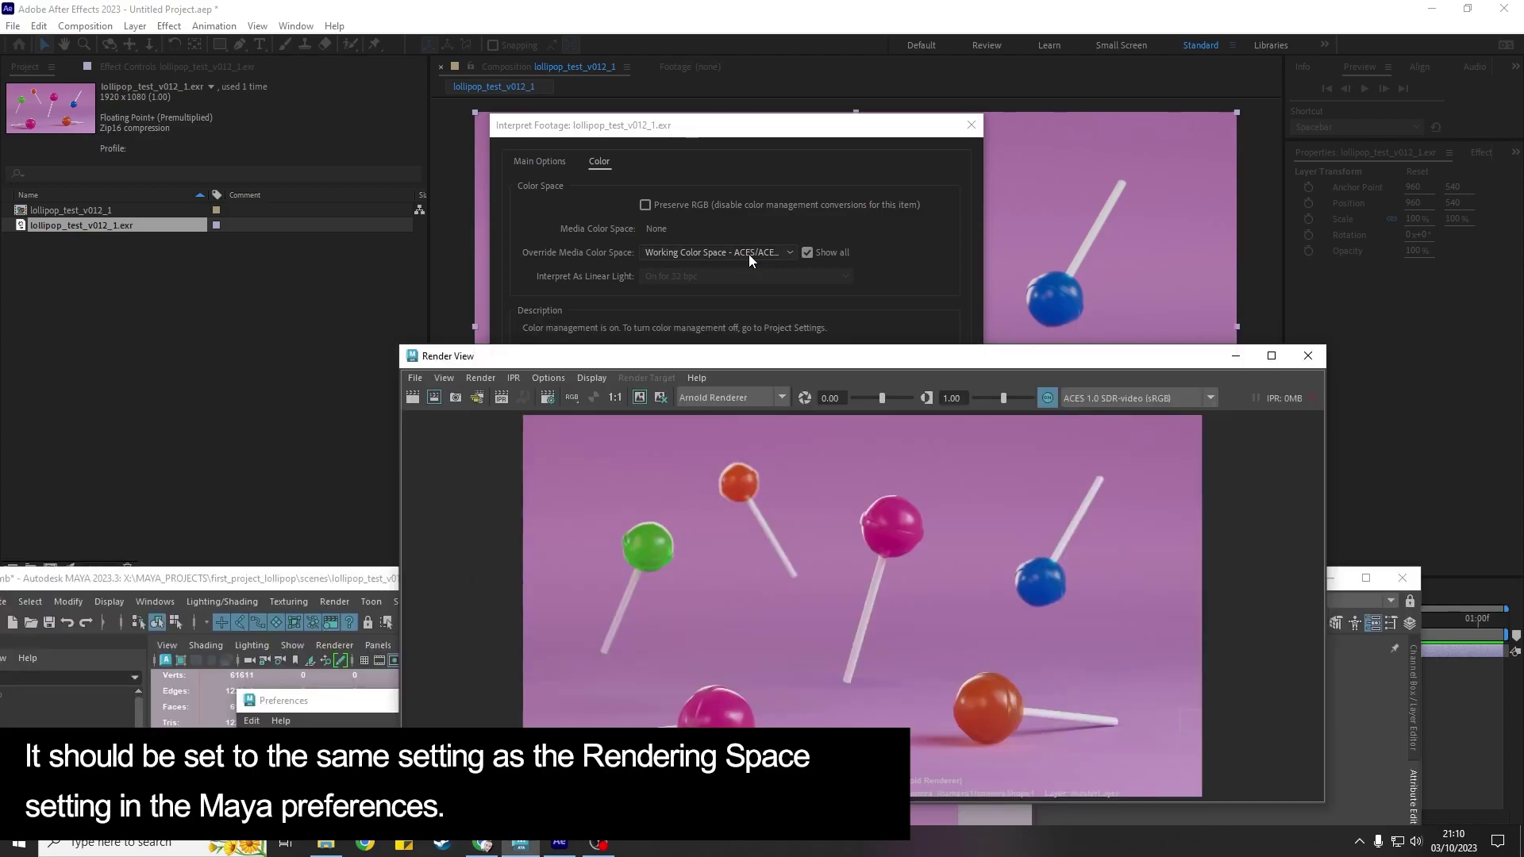
{"action": "left_click_drag", "start_coordinate": [322, 700], "coordinate": [459, 344]}
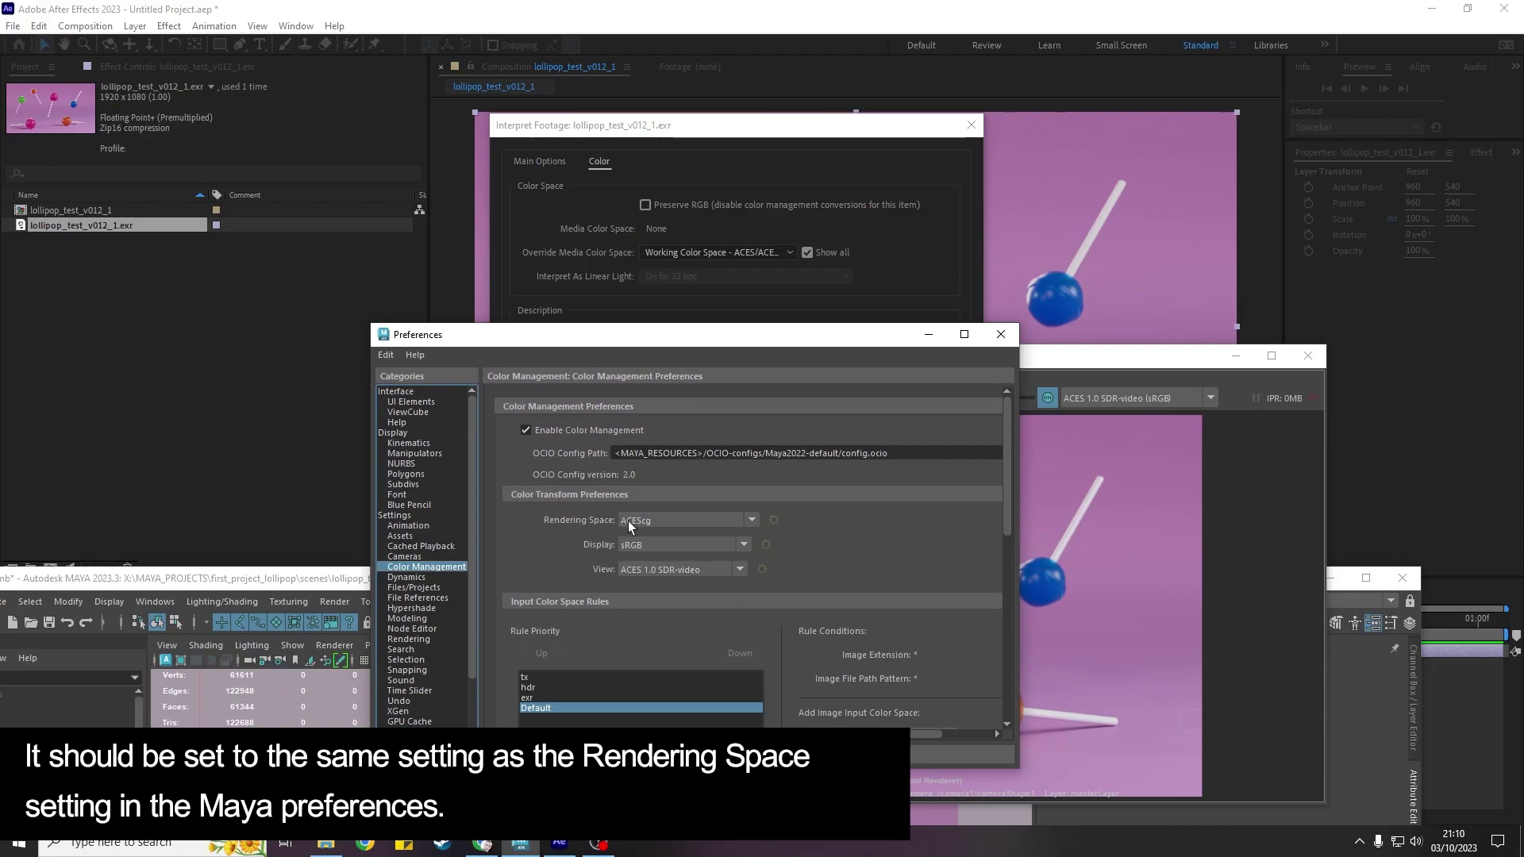
Step: Set the EXR's Override Media Color Space to ACES/ACEScg and confirm the interpretation
{"action": "key", "text": "alt+Tab"}
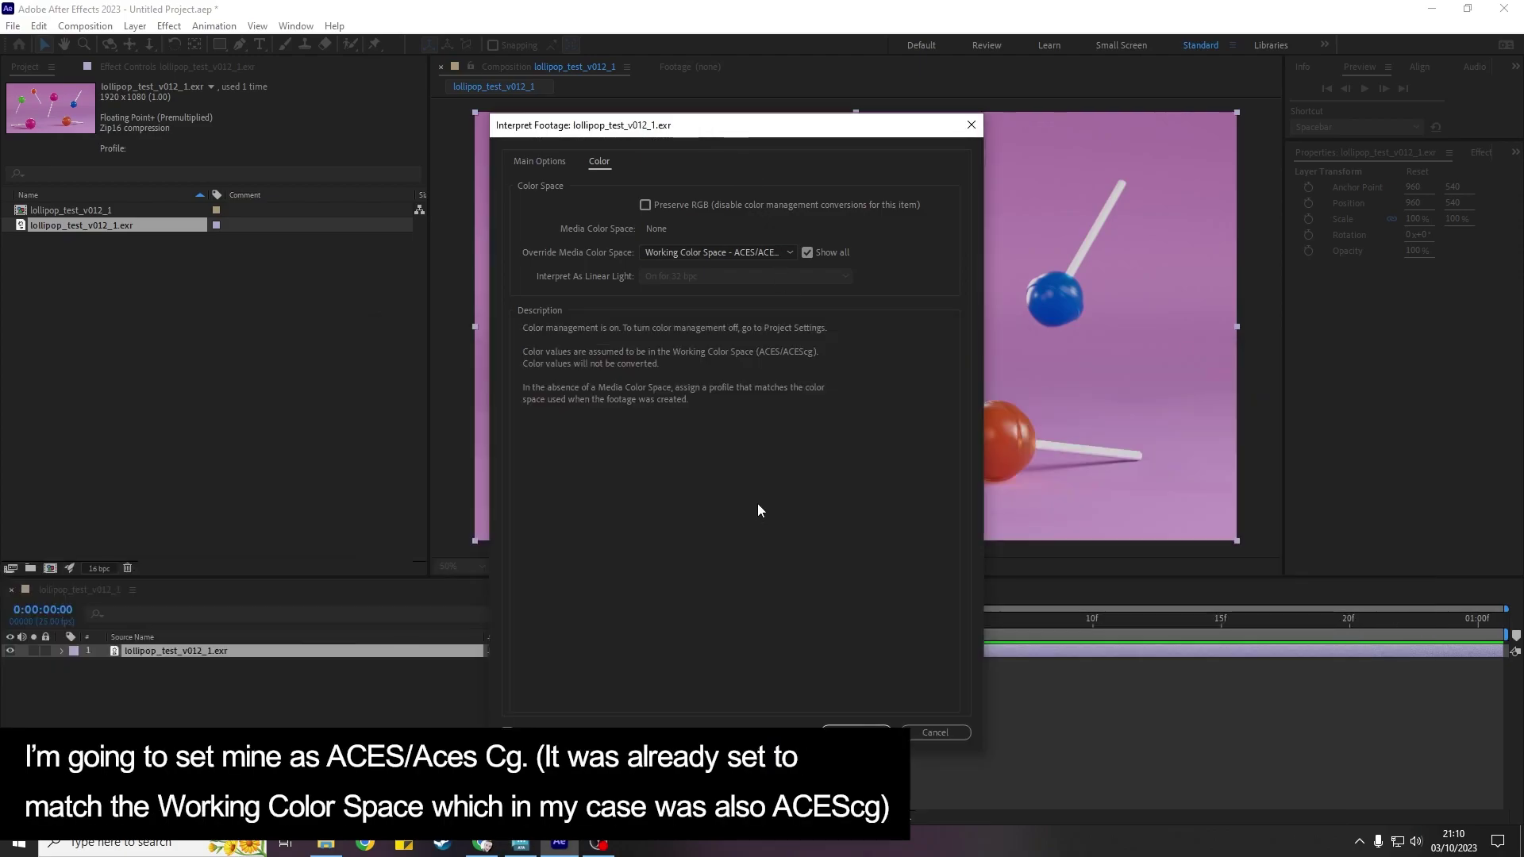
{"action": "left_click", "coordinate": [764, 253]}
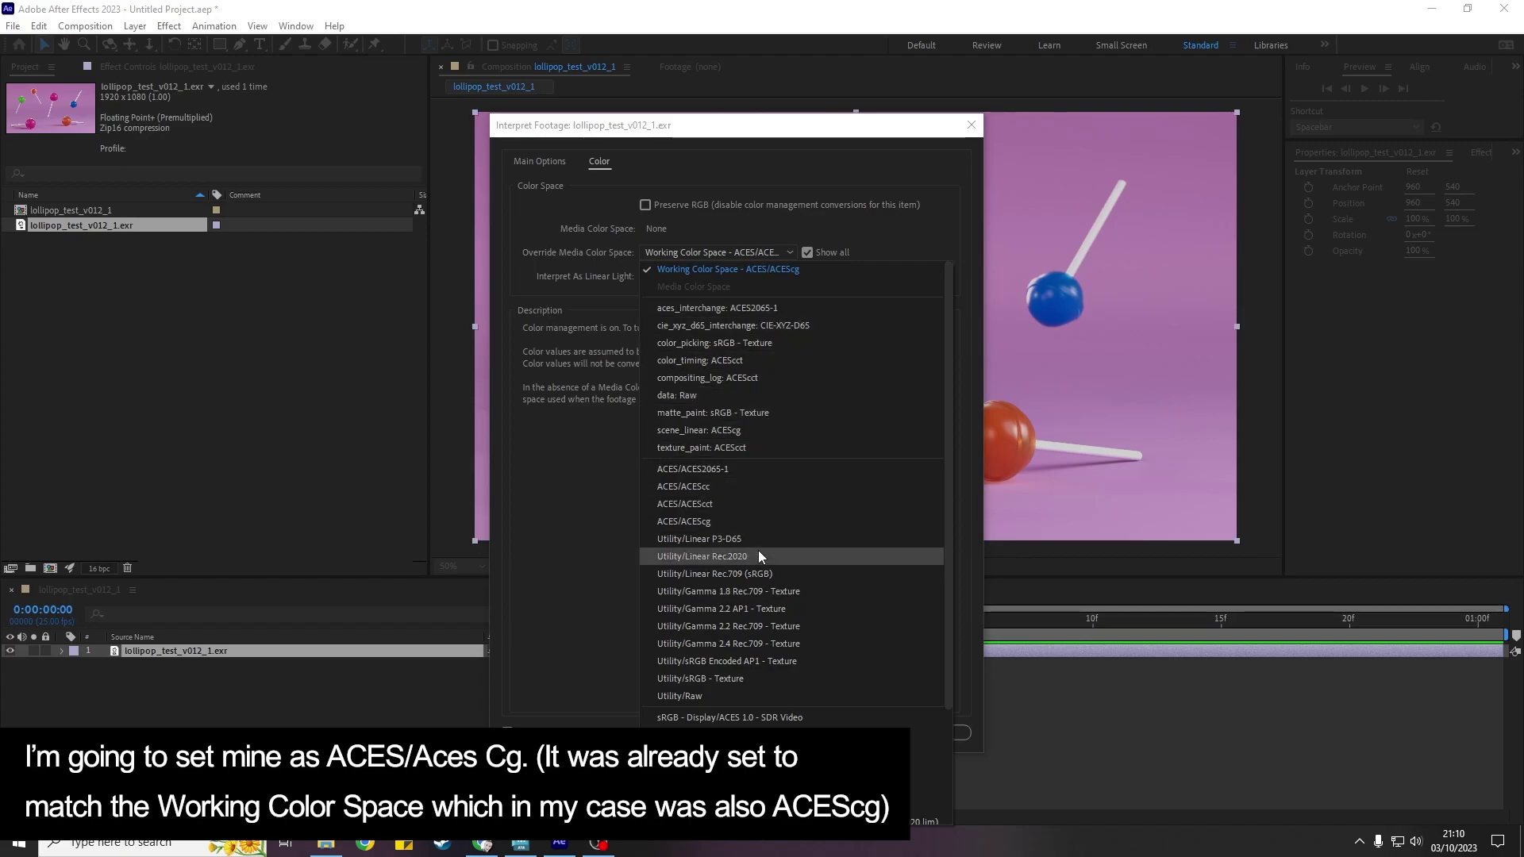
{"action": "left_click", "coordinate": [708, 523]}
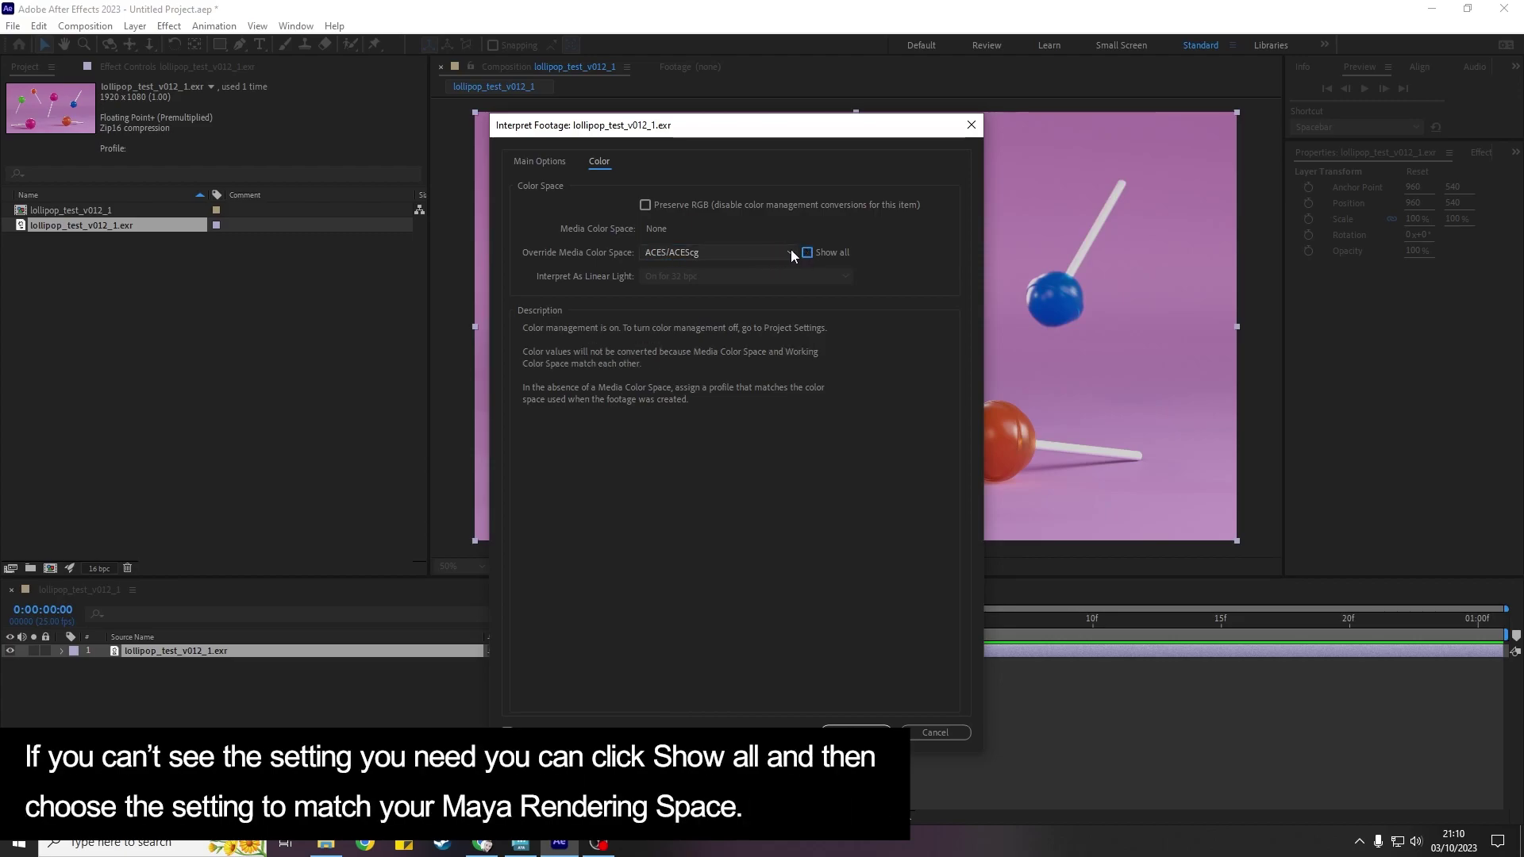
{"action": "left_click", "coordinate": [778, 253]}
{"action": "left_click", "coordinate": [713, 522]}
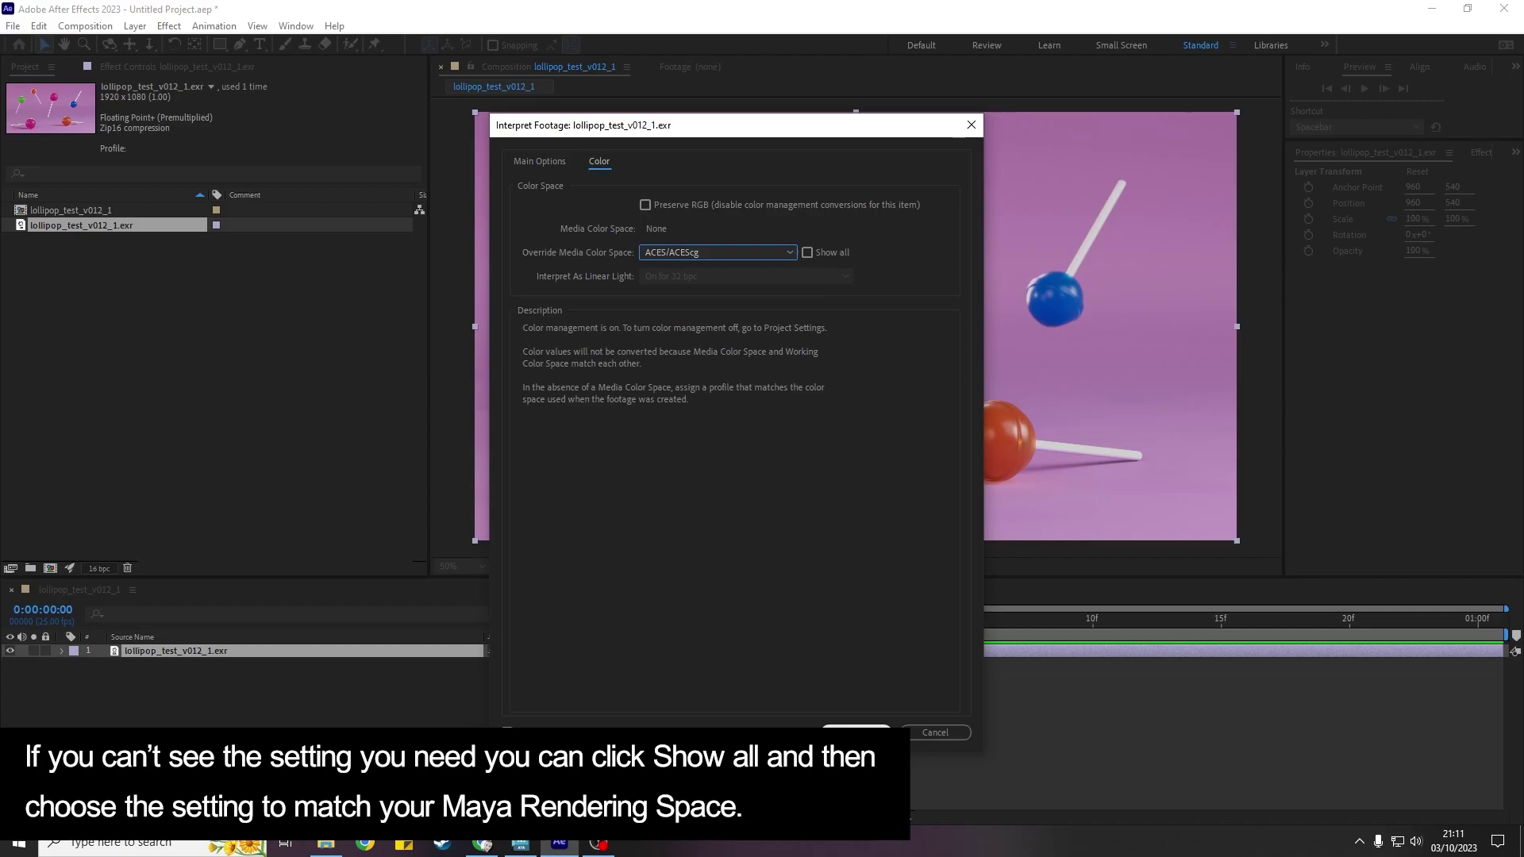
{"action": "left_click", "coordinate": [856, 729]}
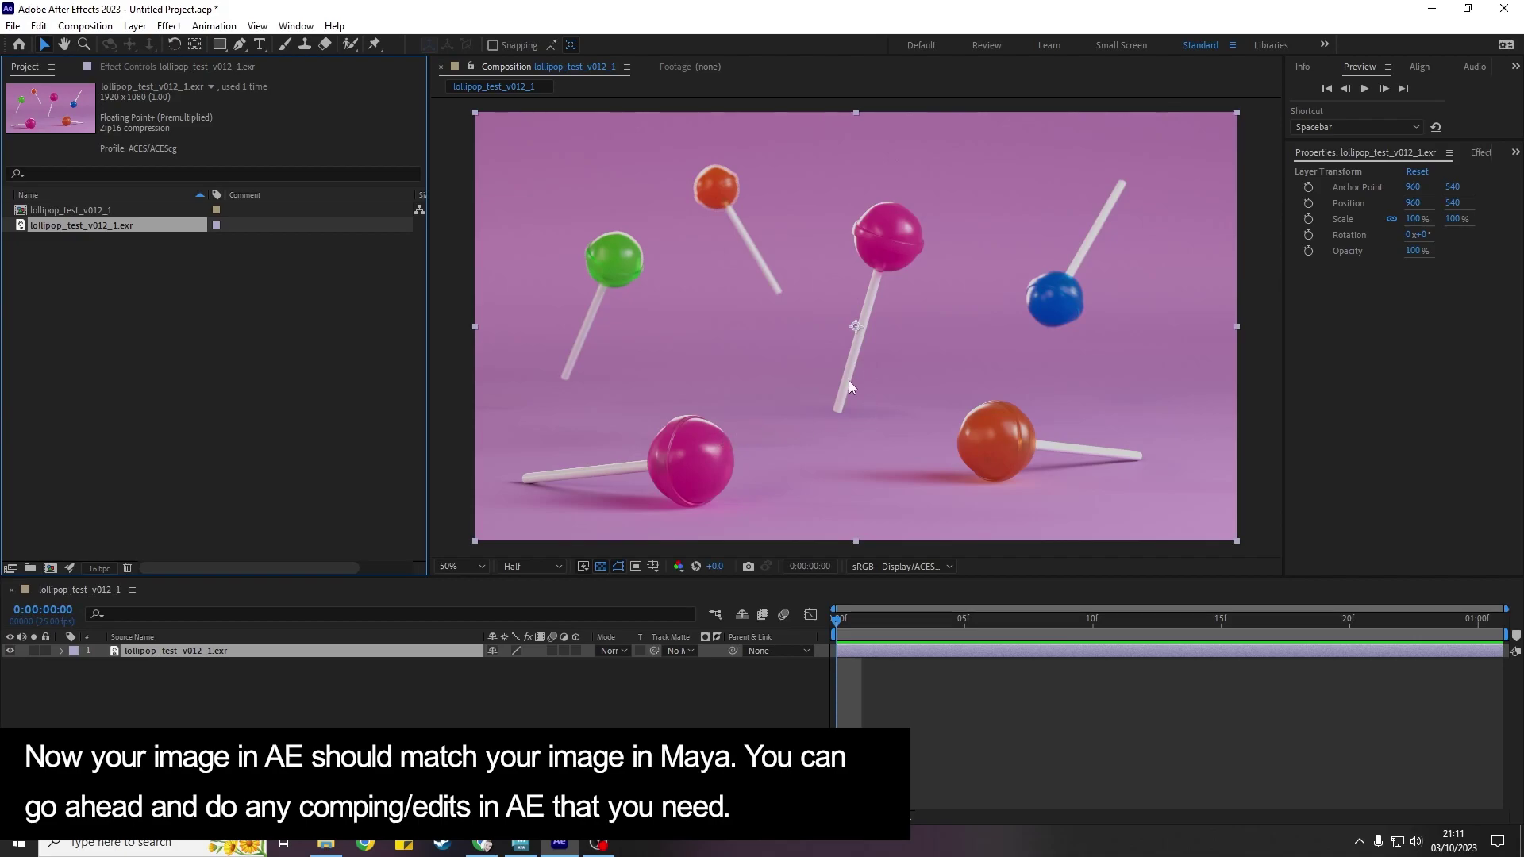
{"action": "left_click", "coordinate": [521, 845]}
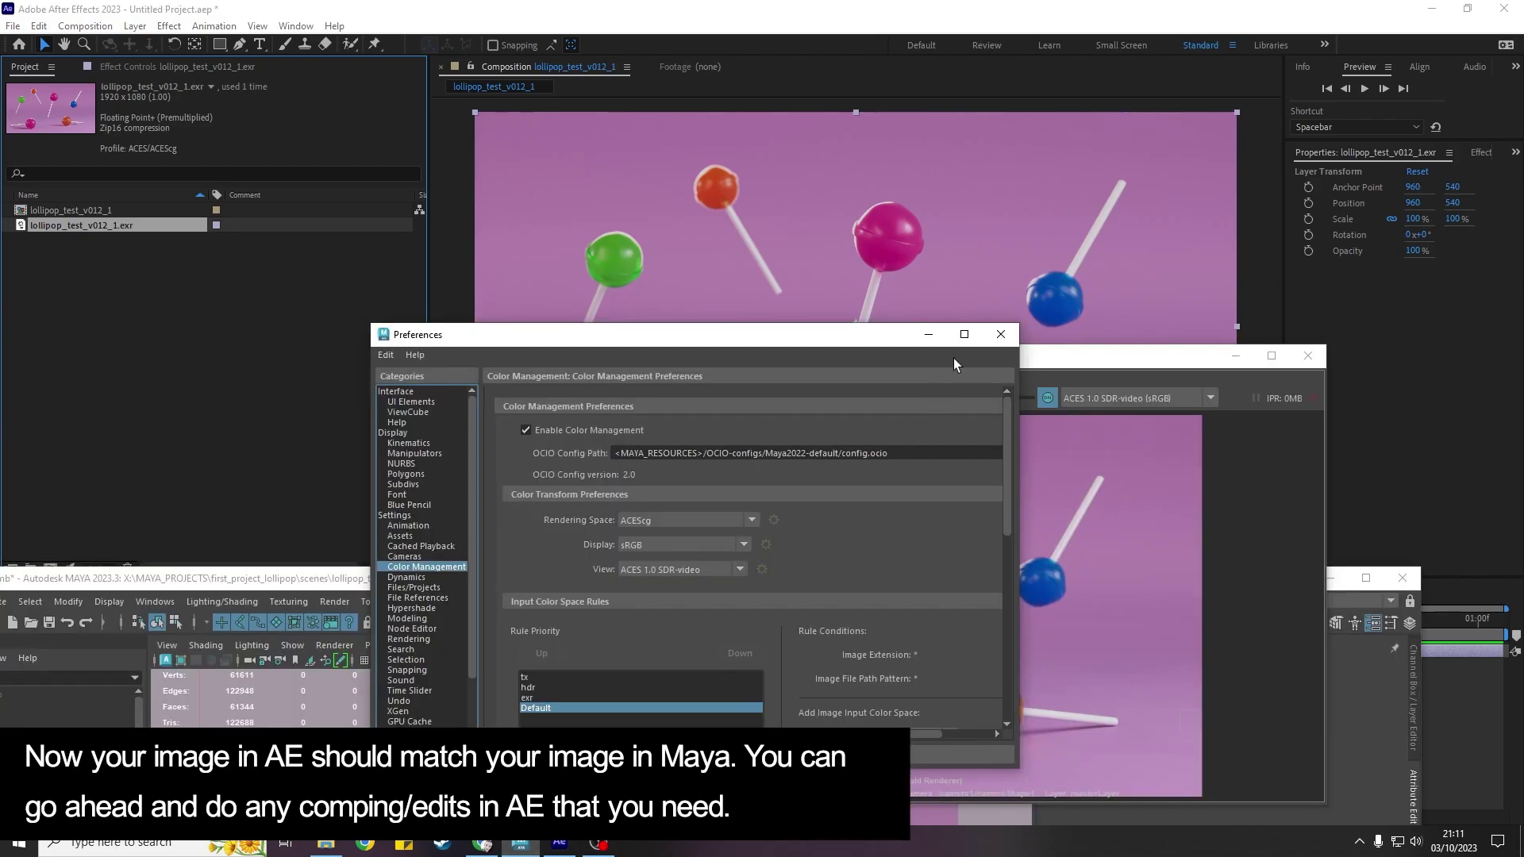
{"action": "left_click", "coordinate": [993, 335]}
{"action": "left_click_drag", "start_coordinate": [1028, 361], "coordinate": [1069, 349]}
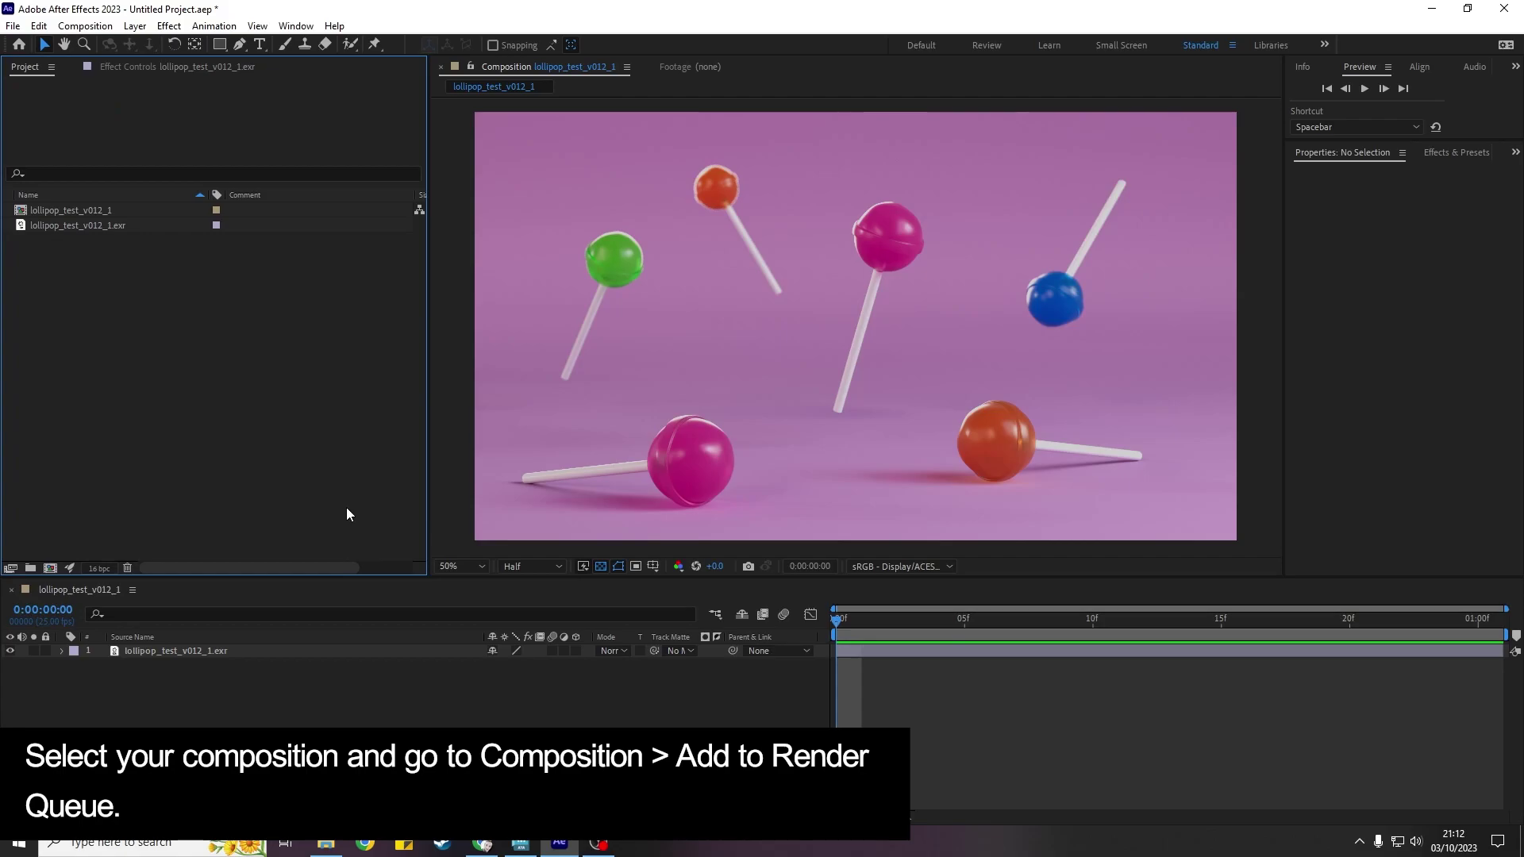
Step: Queue the lollipop composition for H.264 output to lollipop_test_v012_1.mp4 and show its Output Module Color settings
{"action": "left_click", "coordinate": [377, 692]}
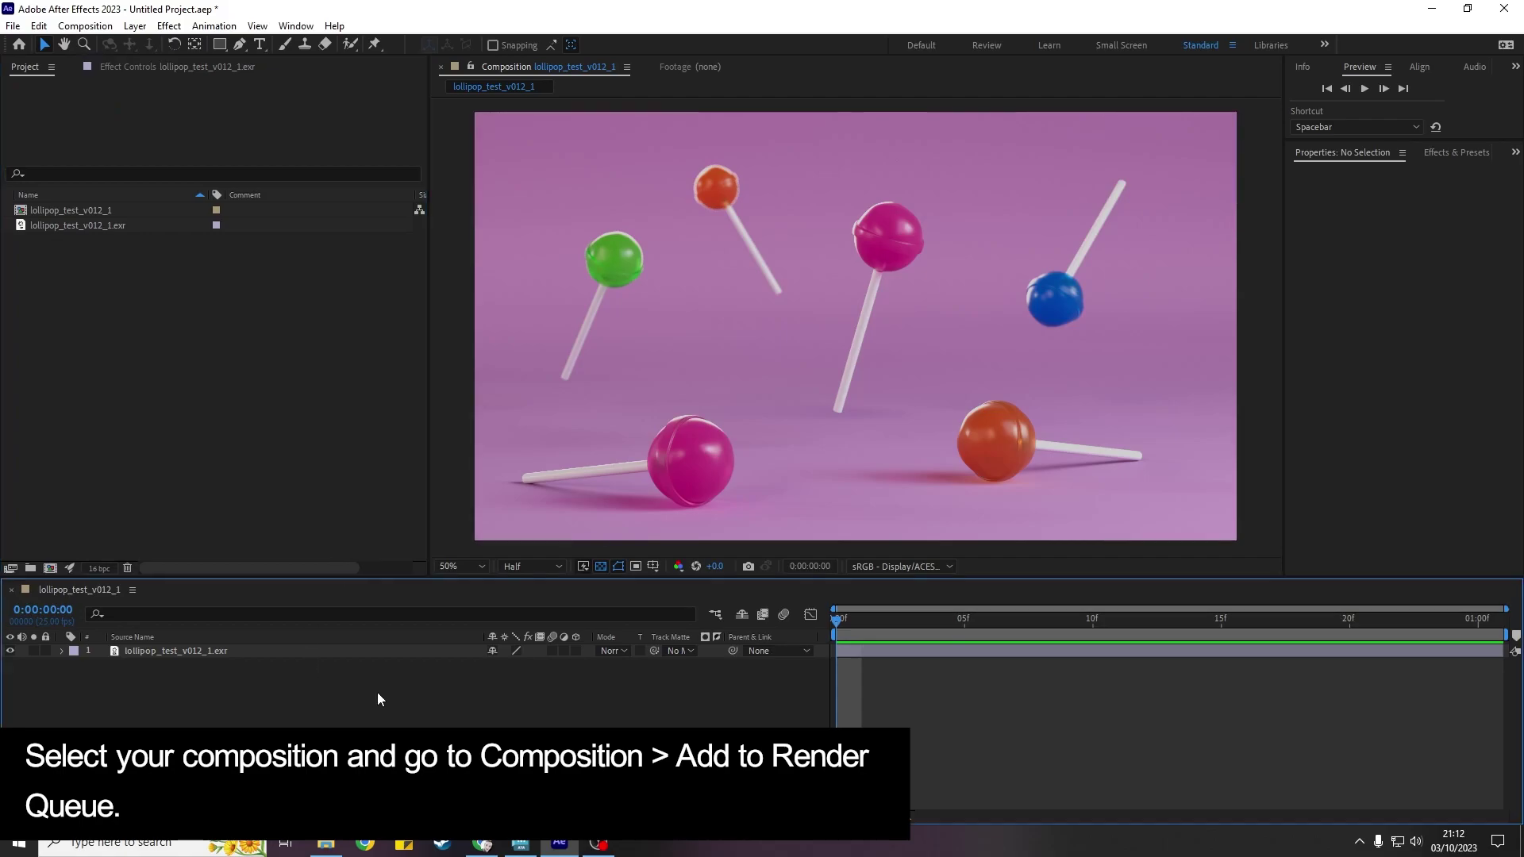
{"action": "left_click", "coordinate": [85, 25]}
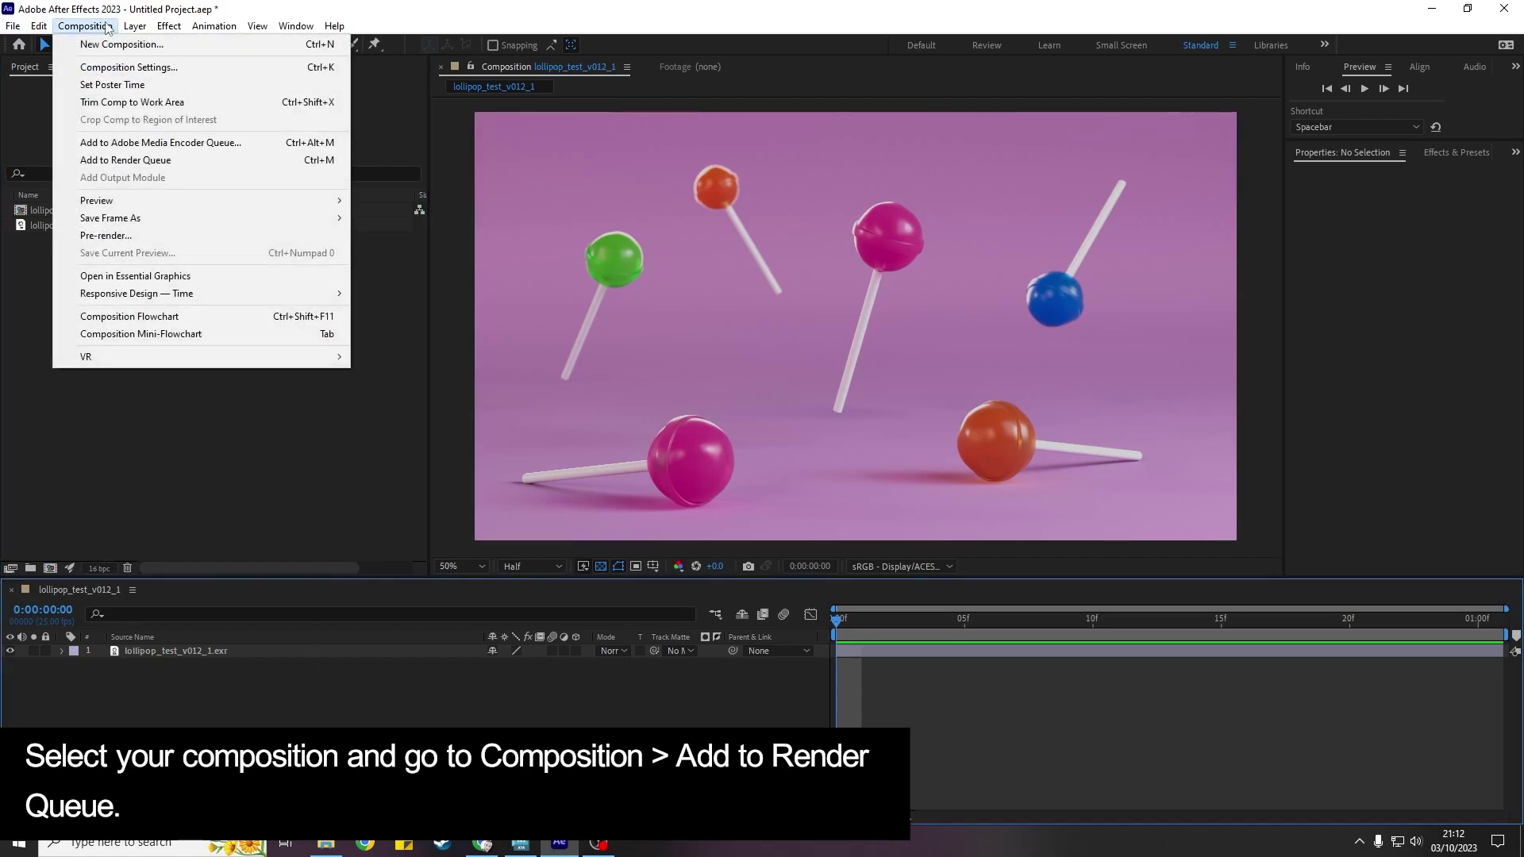
{"action": "left_click", "coordinate": [156, 161]}
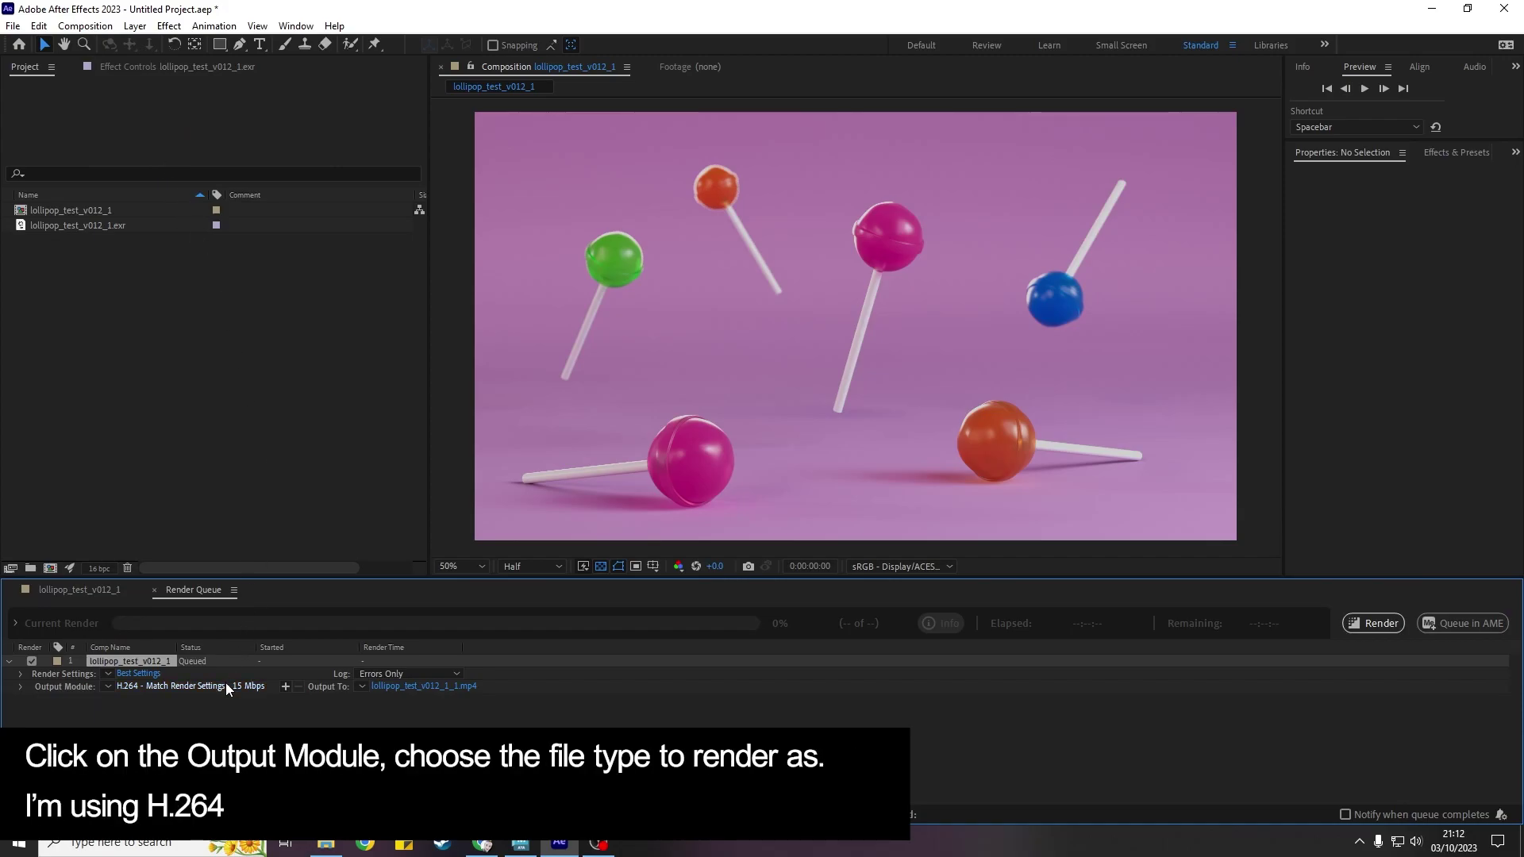
{"action": "left_click", "coordinate": [226, 687]}
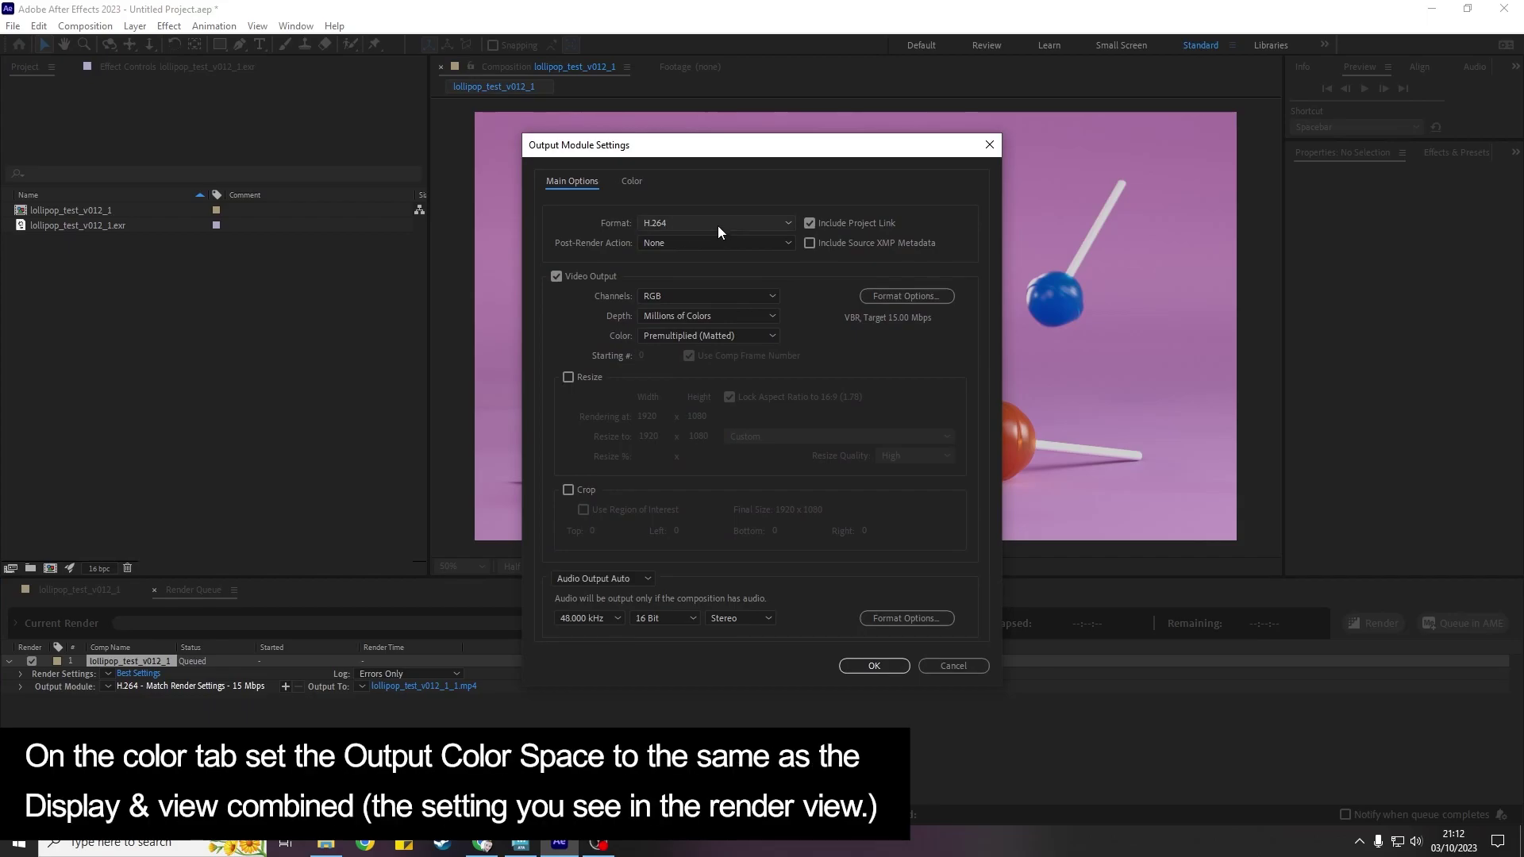
{"action": "left_click", "coordinate": [634, 180]}
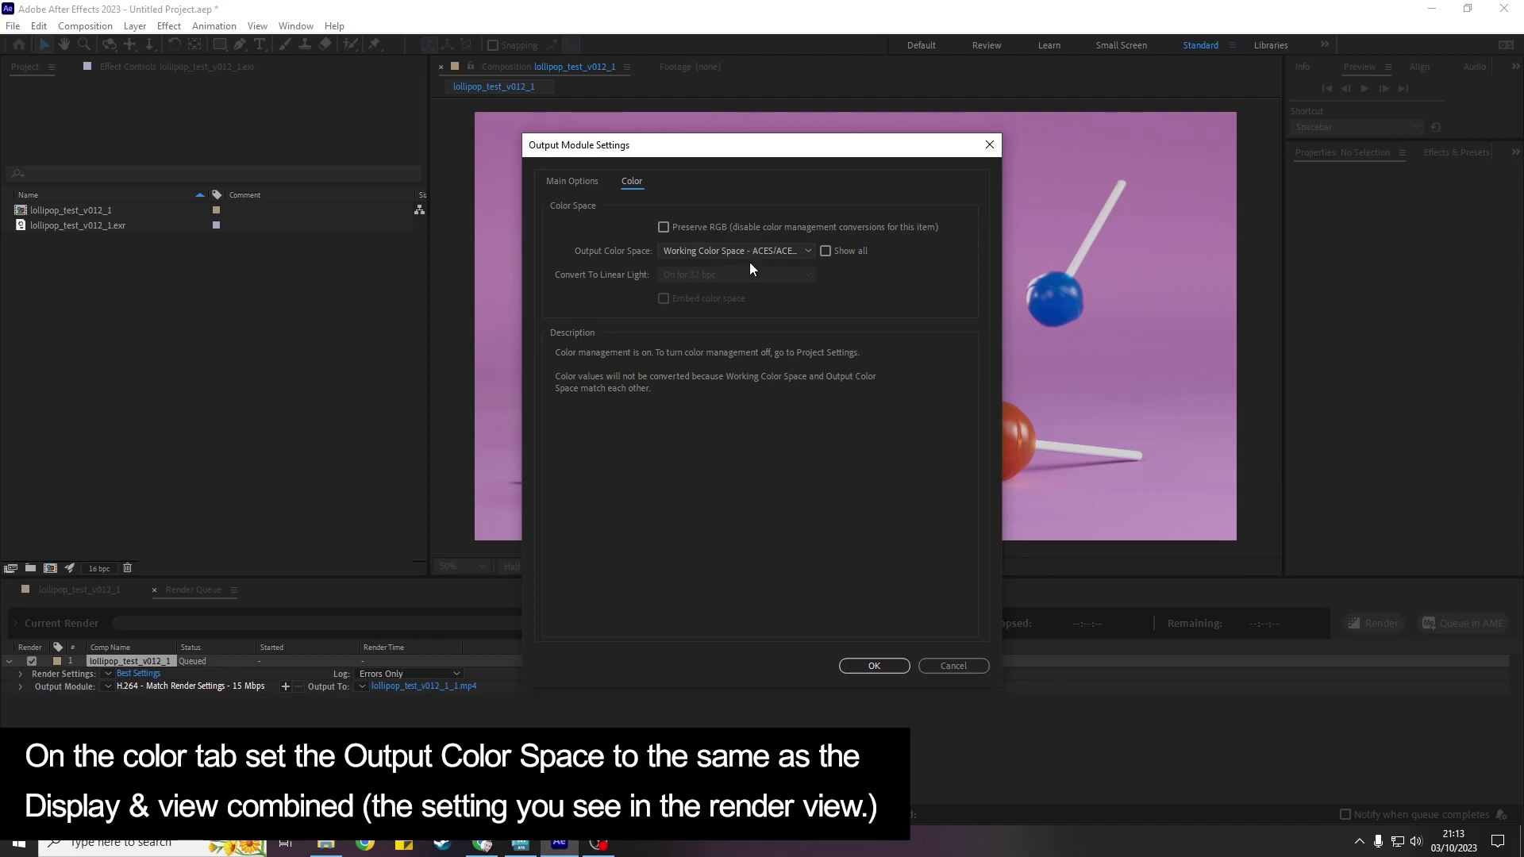
Step: Check Maya's display and view, then set Output Color Space to sRGB - Display/ACES 1.0 - SDR Video
{"action": "key", "text": "alt+Tab"}
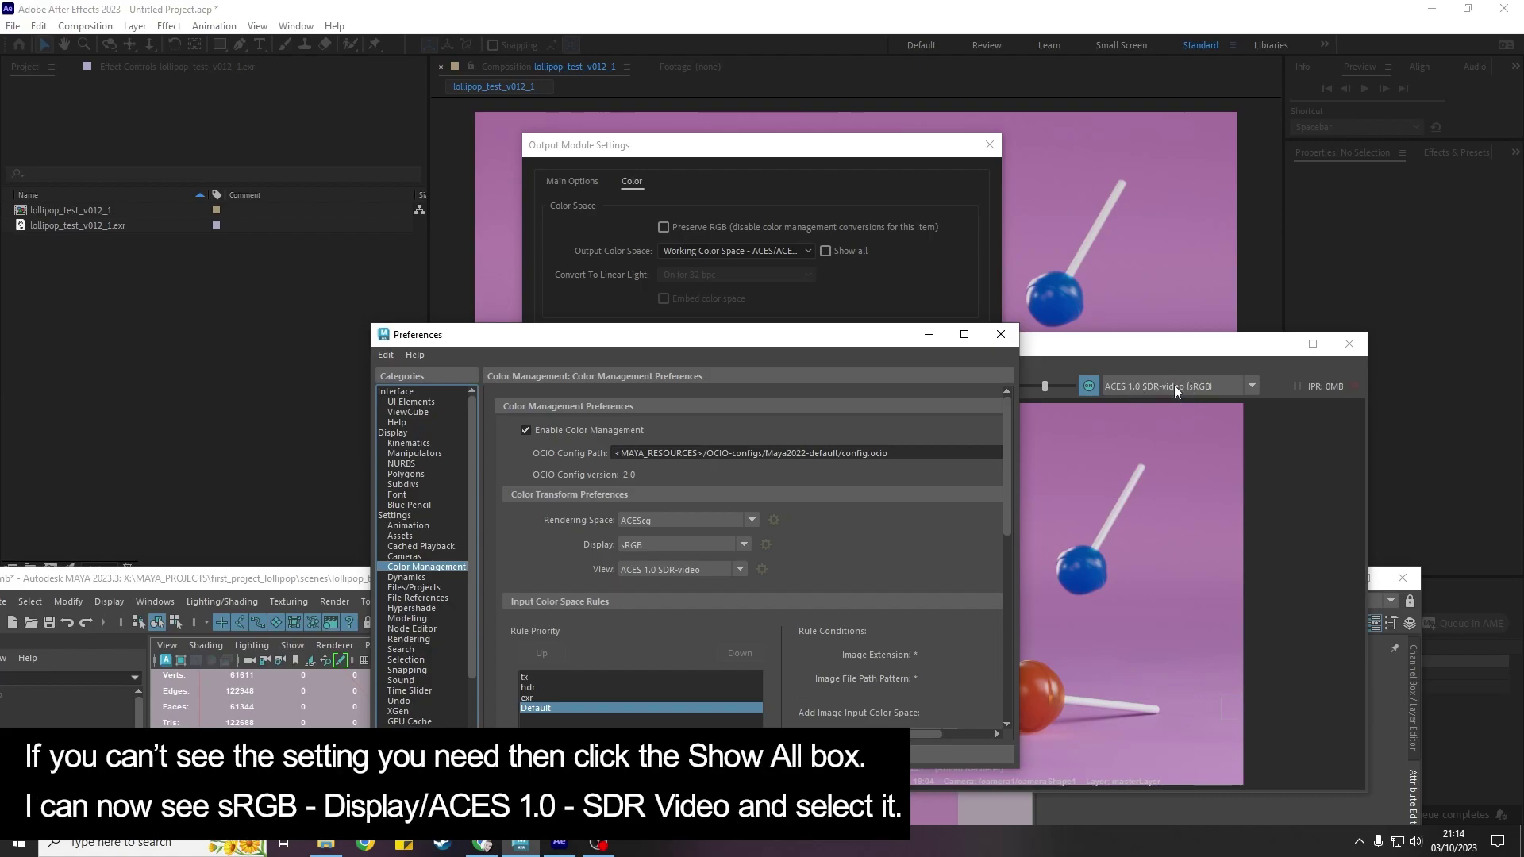
{"action": "key", "text": "alt+Tab"}
{"action": "left_click", "coordinate": [750, 251]}
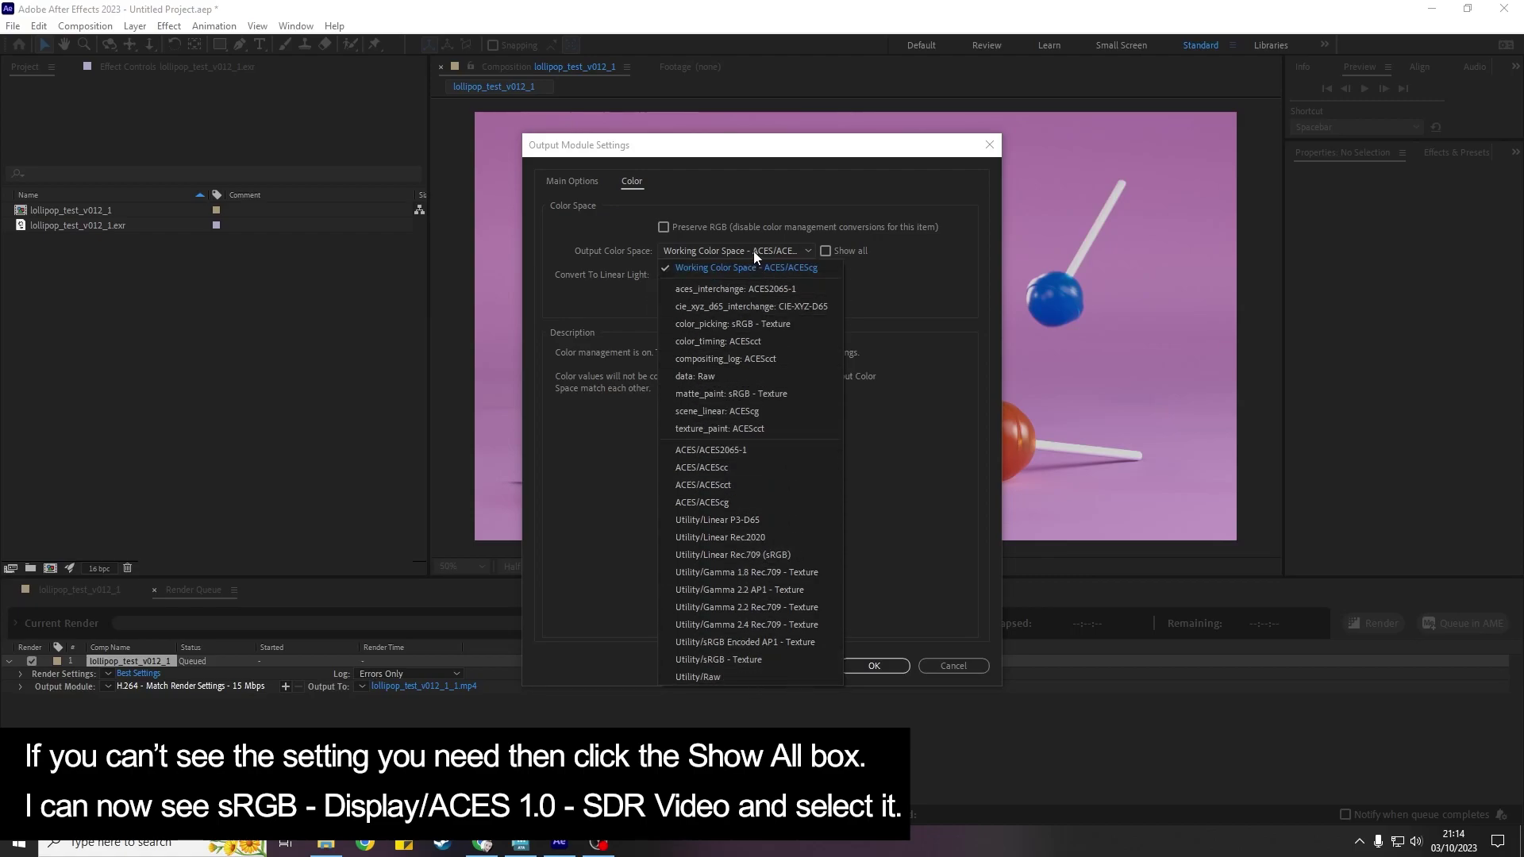
{"action": "left_click", "coordinate": [827, 250]}
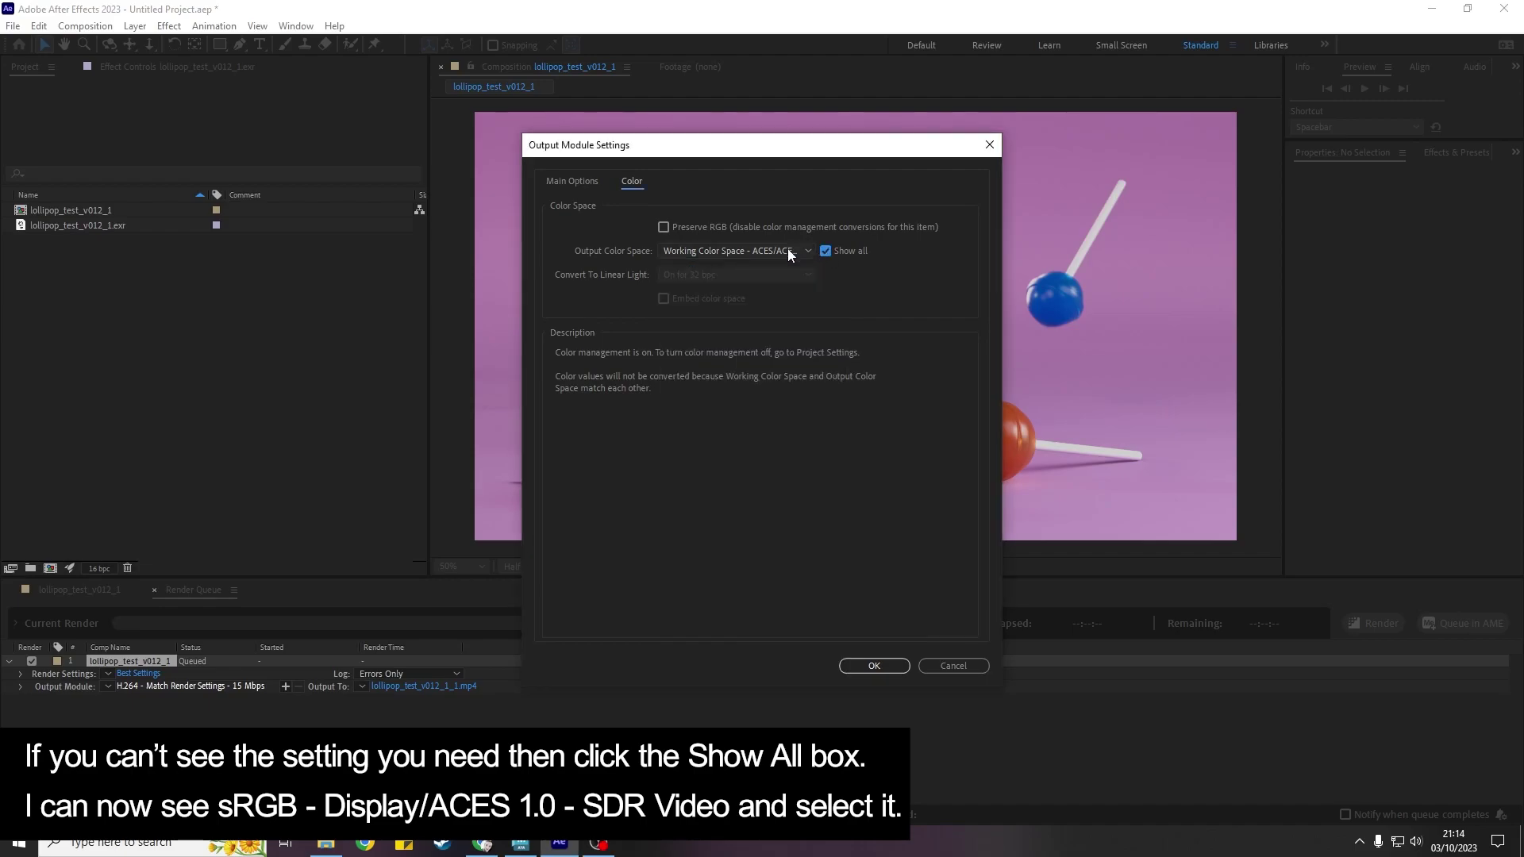
{"action": "left_click", "coordinate": [789, 251]}
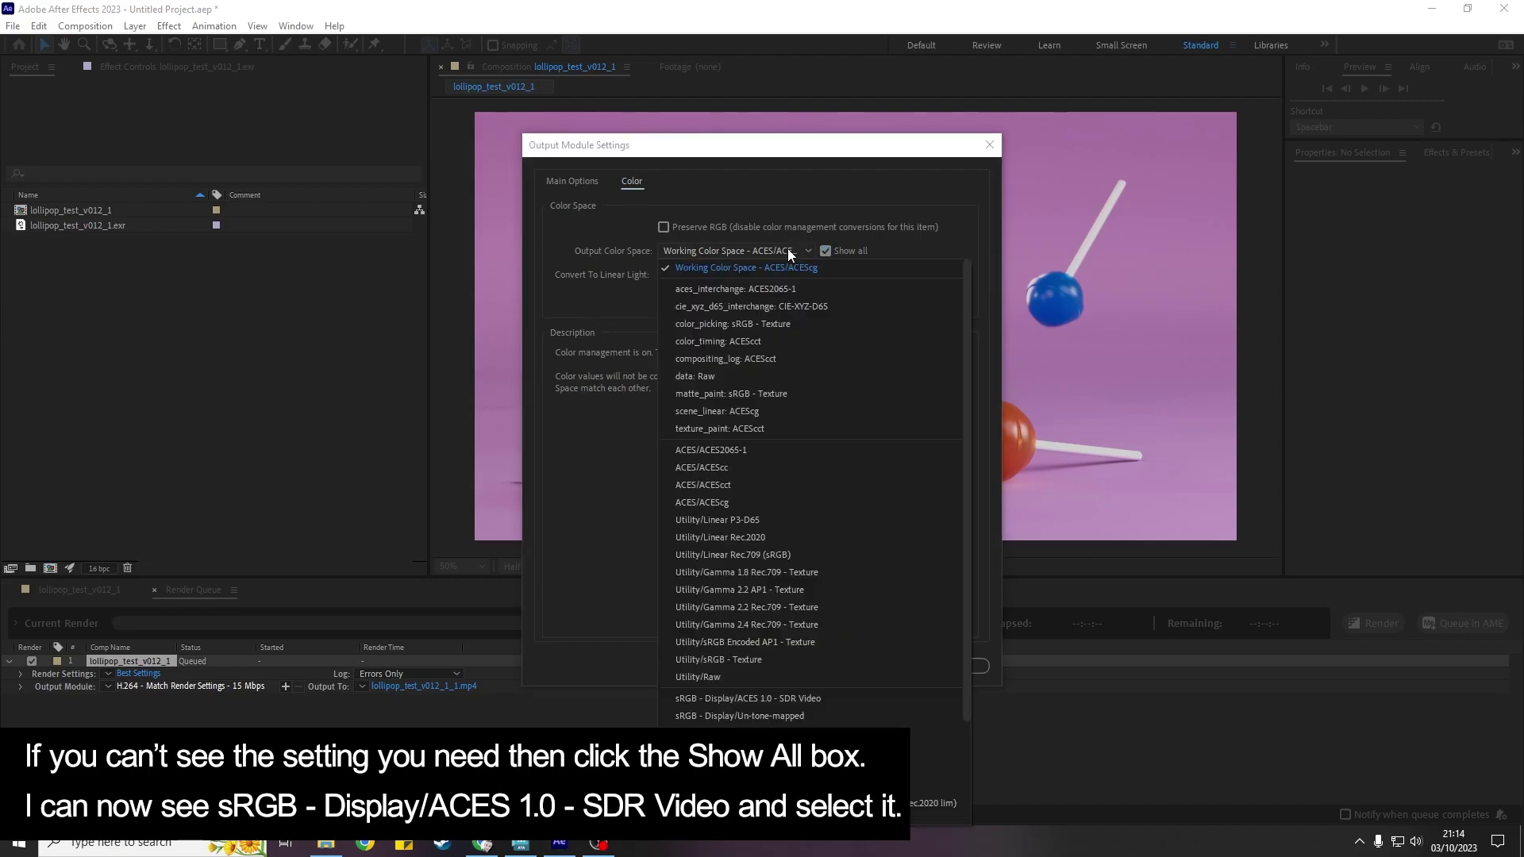
{"action": "left_click", "coordinate": [792, 702]}
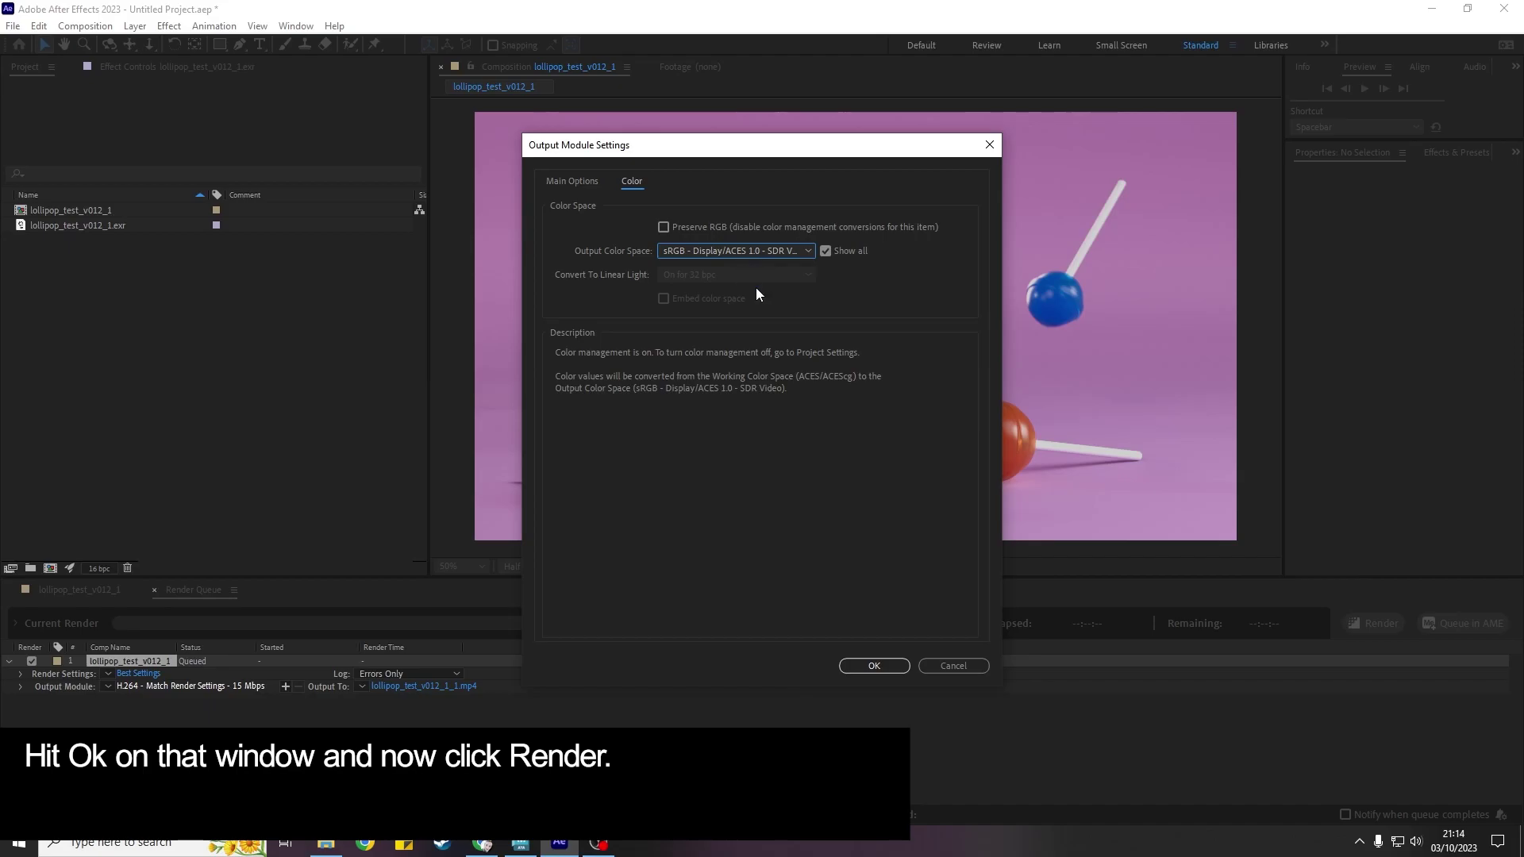
Step: Confirm the output module settings and start rendering the lollipop composition to lollipop_test_v012_1.mp4
{"action": "left_click", "coordinate": [874, 666]}
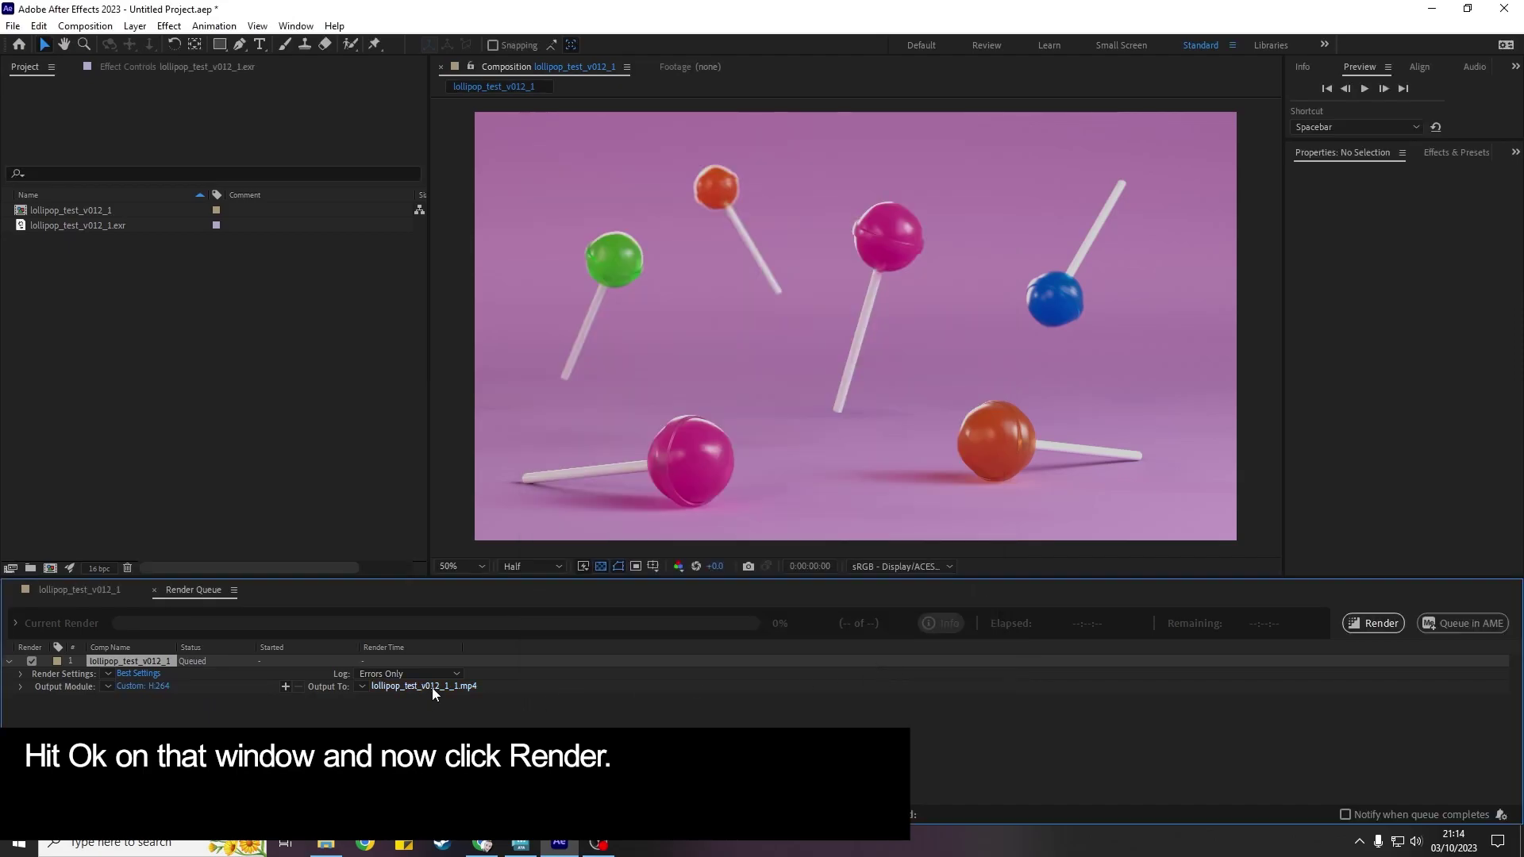
{"action": "left_click", "coordinate": [1374, 627]}
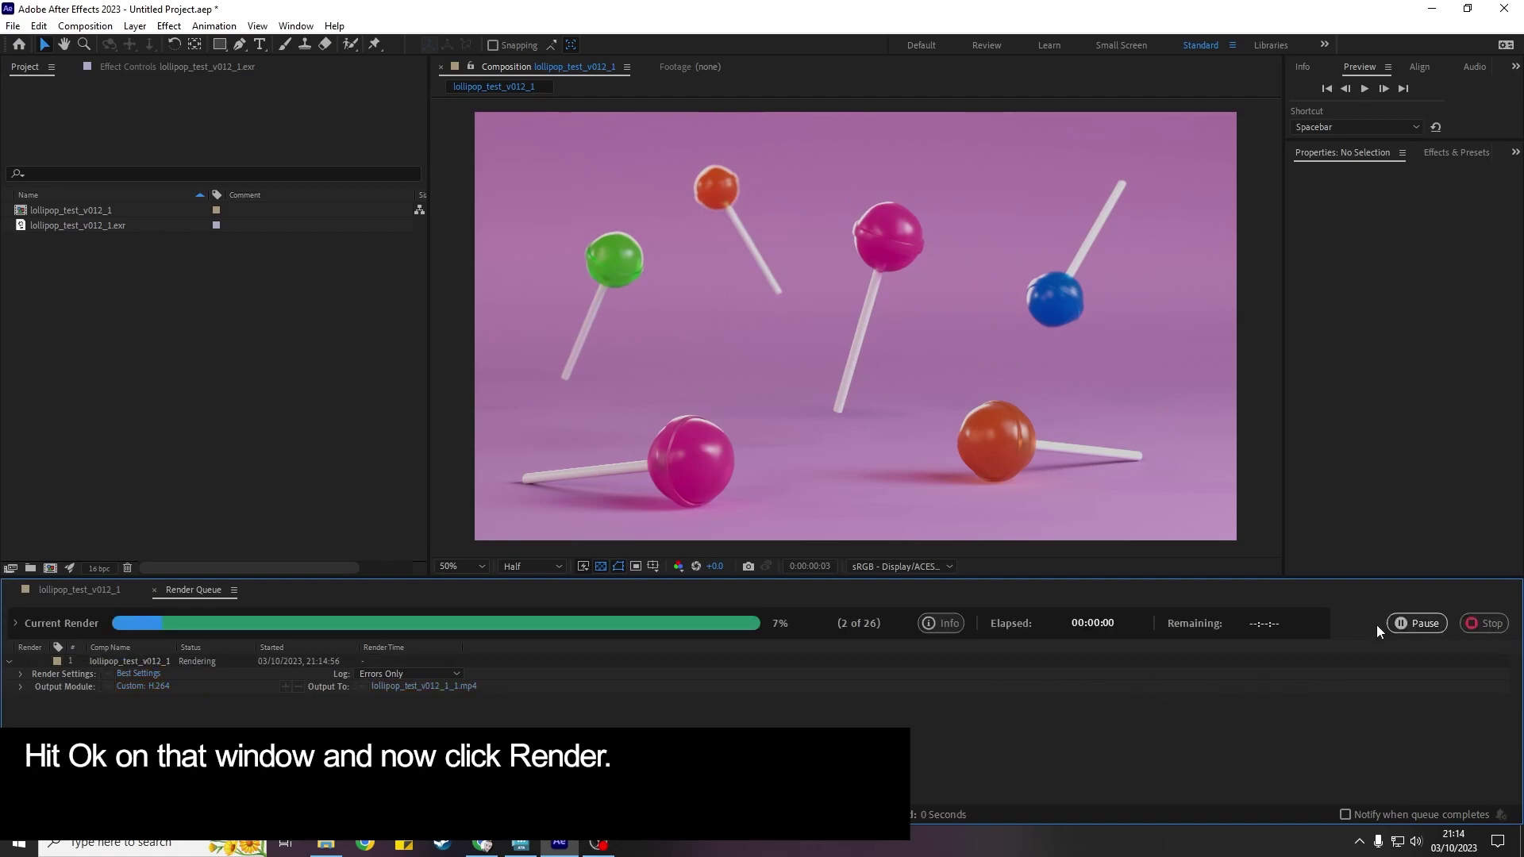